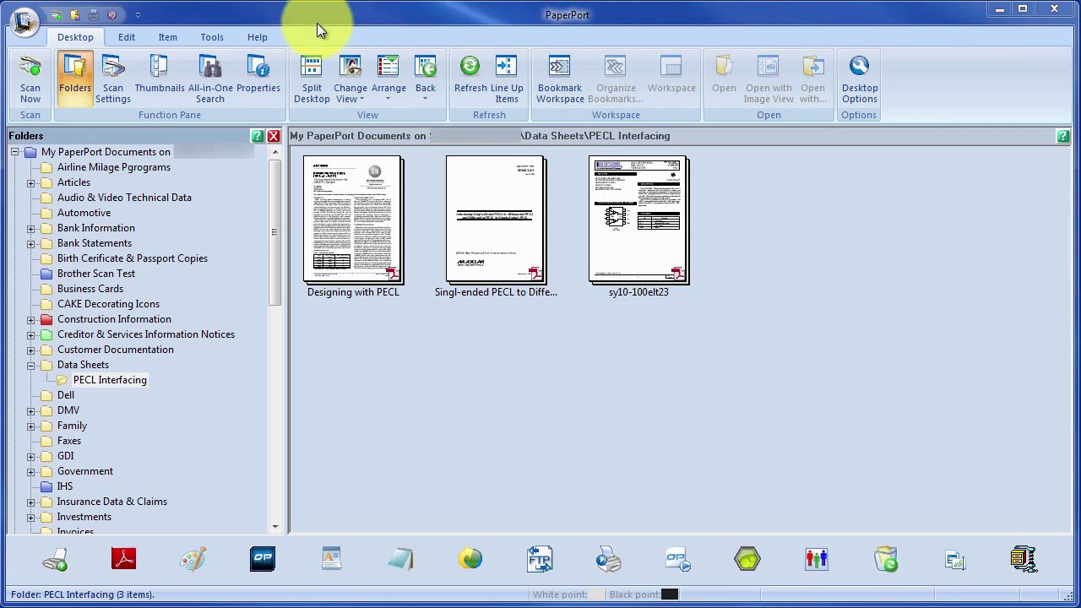
Check the program's version and build in its About information
{"action": "left_click", "coordinate": [258, 39]}
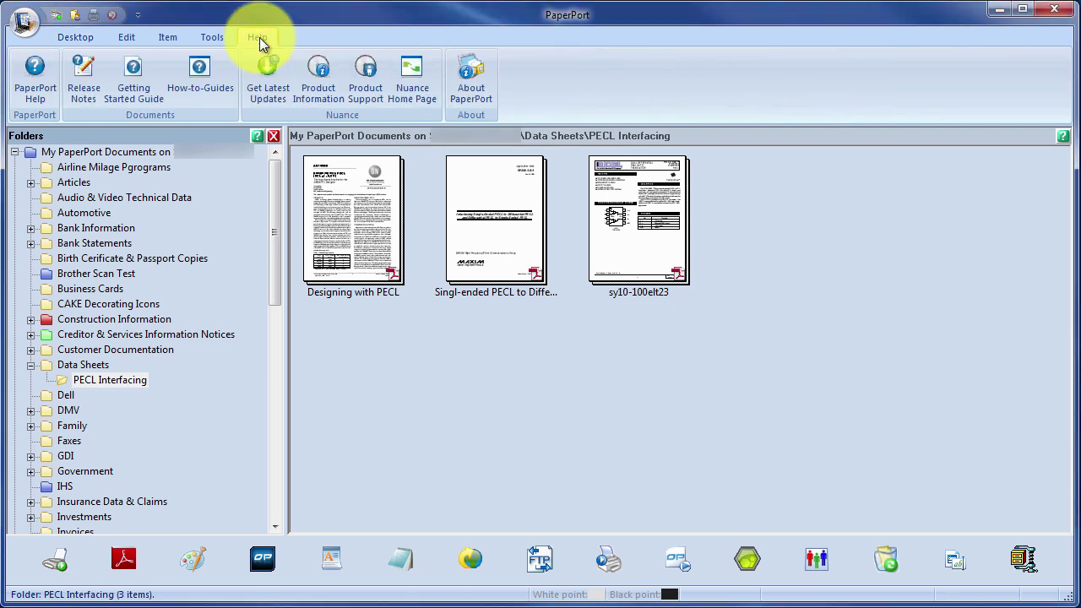
{"action": "left_click", "coordinate": [455, 73]}
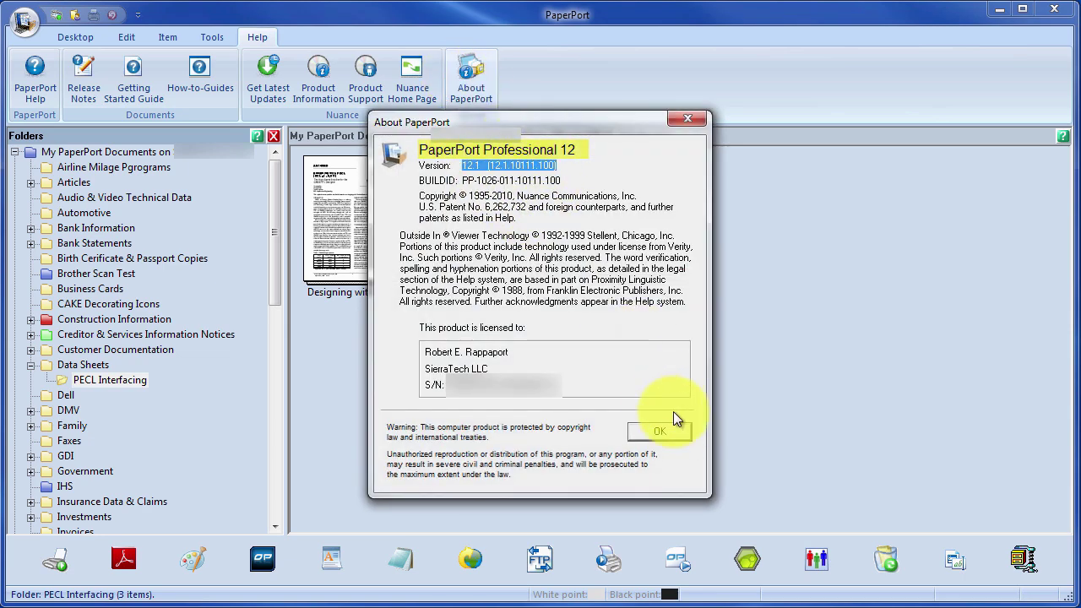
{"action": "left_click", "coordinate": [663, 431]}
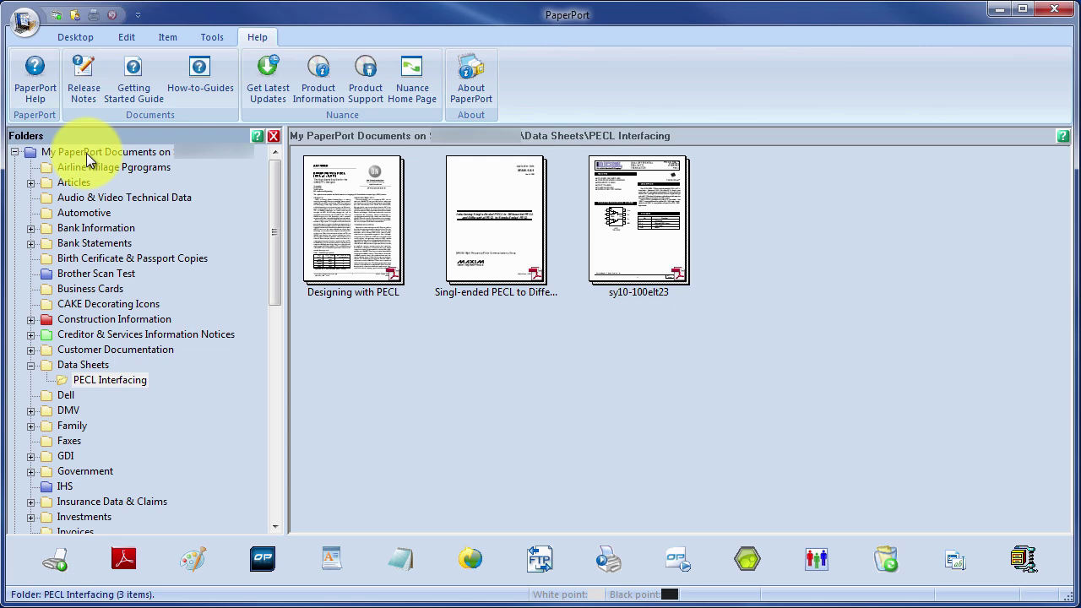
Browse the folder tree, view the contents of the Samples folder and return to the PECL Interfacing folder
{"action": "left_click_drag", "start_coordinate": [276, 240], "coordinate": [270, 209]}
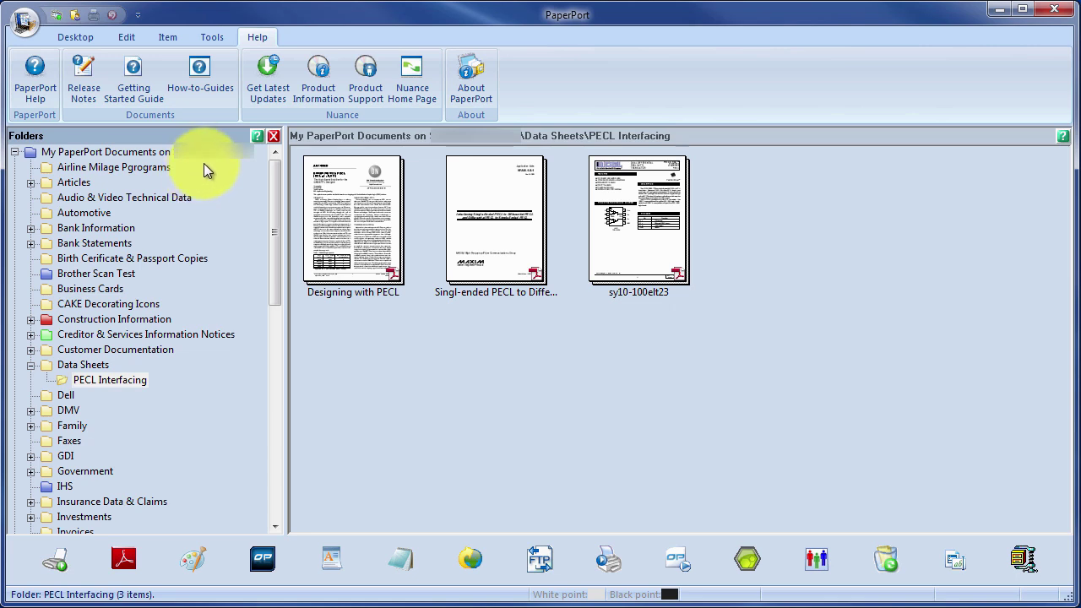
{"action": "left_click_drag", "start_coordinate": [275, 200], "coordinate": [278, 415]}
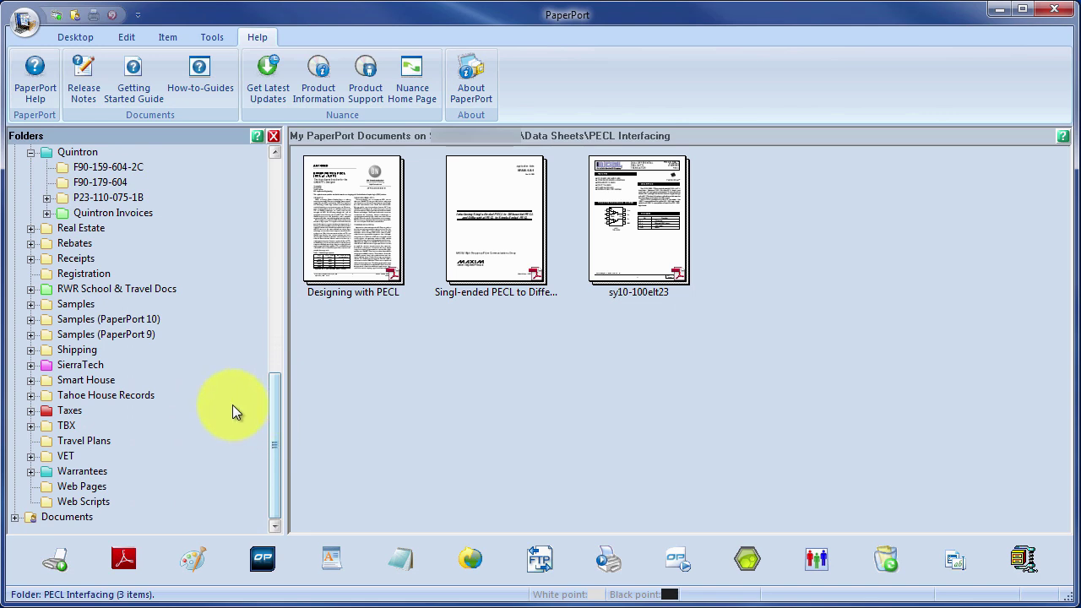
{"action": "left_click", "coordinate": [66, 305]}
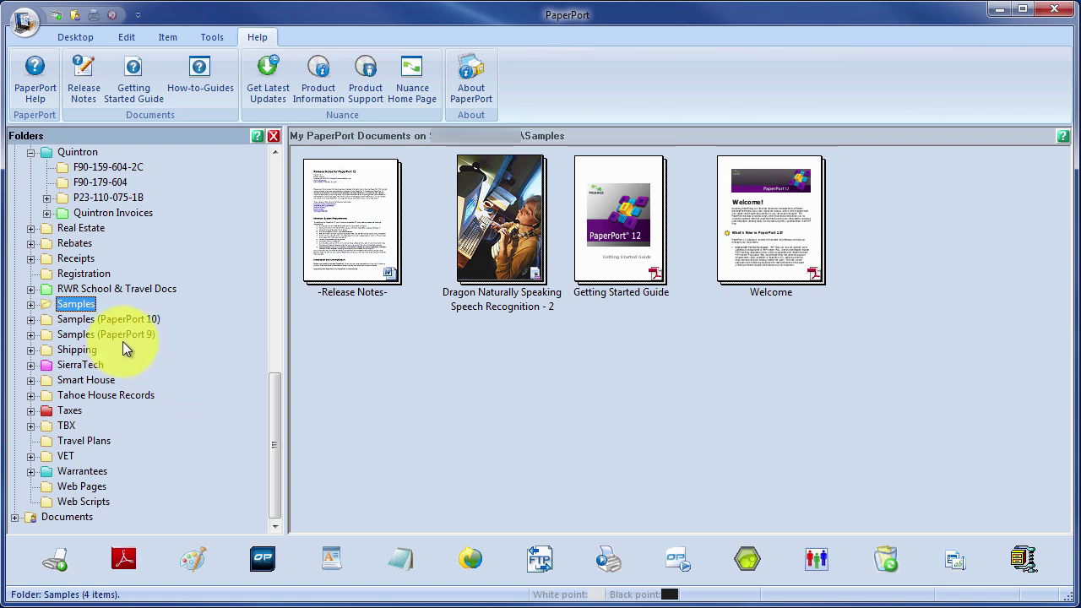
{"action": "left_click_drag", "start_coordinate": [273, 447], "coordinate": [301, 281]}
{"action": "left_click", "coordinate": [116, 260]}
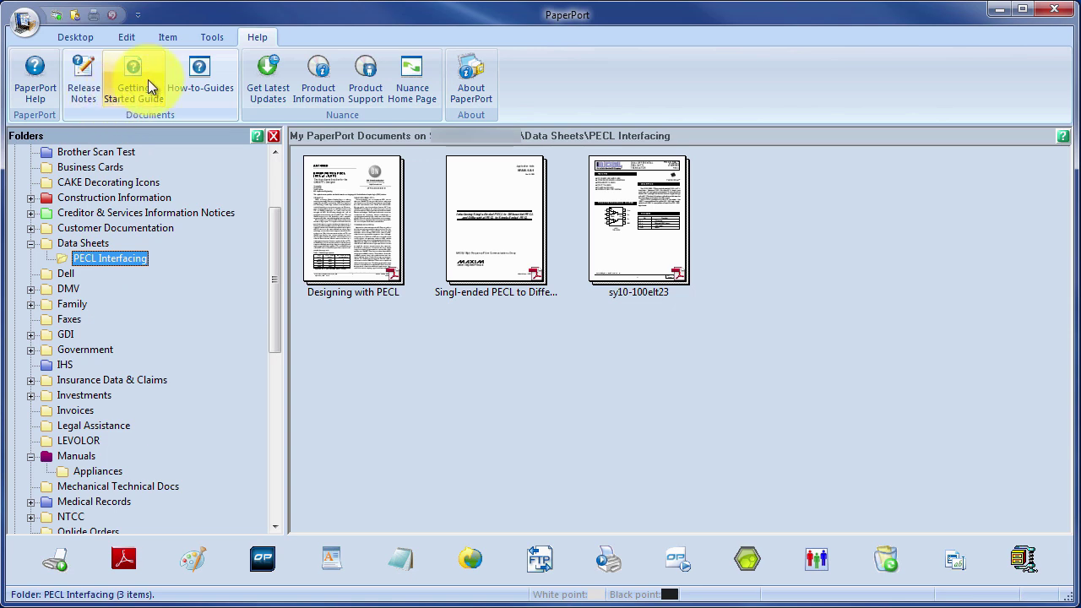
Compare the contents of the Samples and Samples (PaperPort 10) folders, and go back to PECL Interfacing under Data Sheets
{"action": "left_click", "coordinate": [76, 38]}
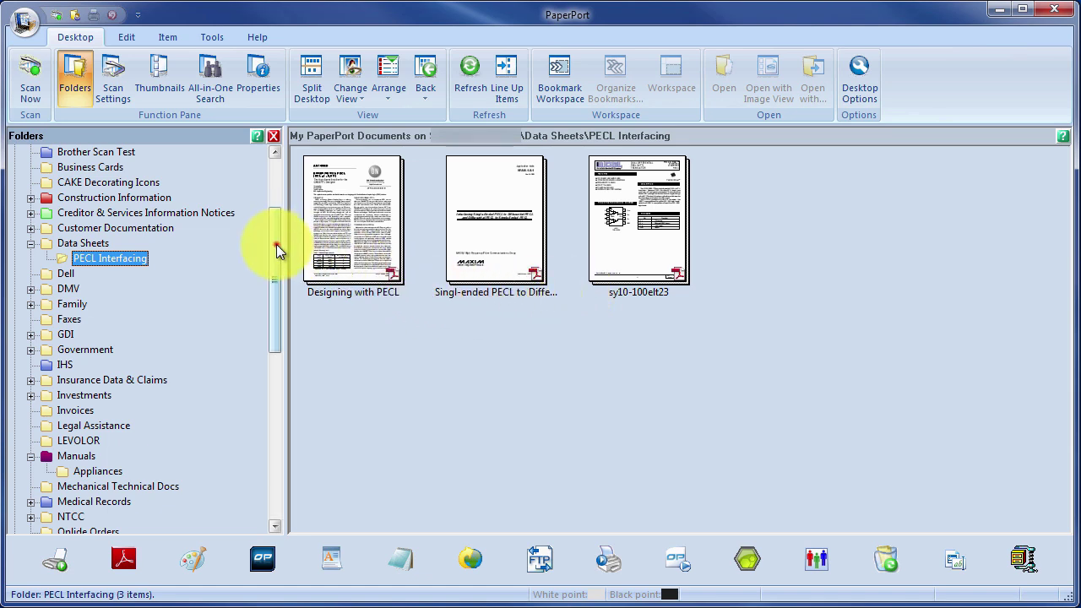
{"action": "left_click_drag", "start_coordinate": [277, 244], "coordinate": [277, 392]}
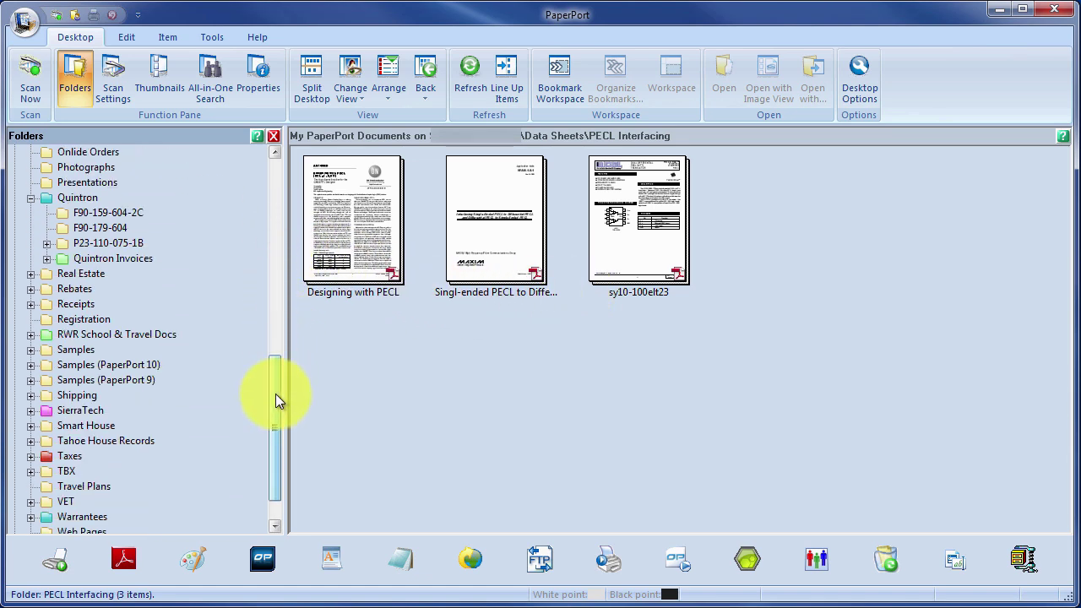
{"action": "left_click", "coordinate": [78, 350]}
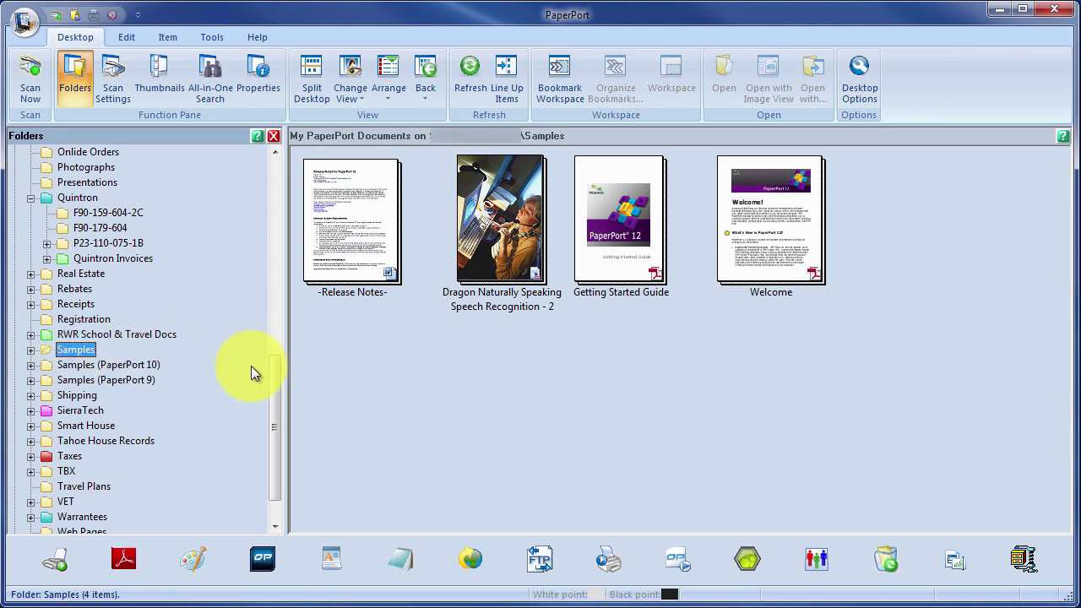
{"action": "left_click", "coordinate": [117, 364]}
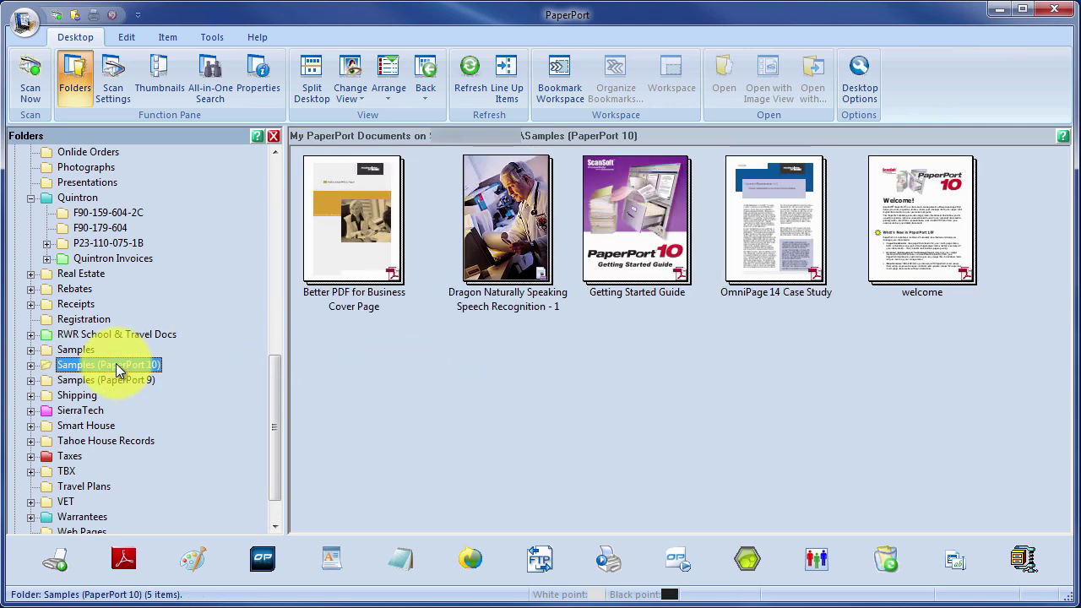
{"action": "left_click", "coordinate": [68, 351]}
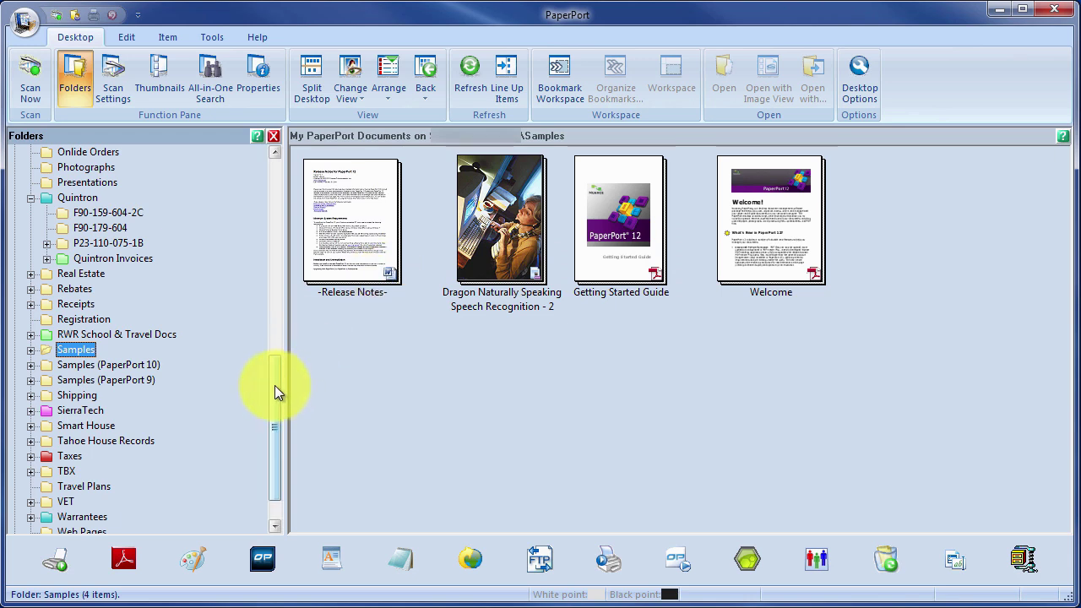
{"action": "left_click_drag", "start_coordinate": [273, 419], "coordinate": [280, 247]}
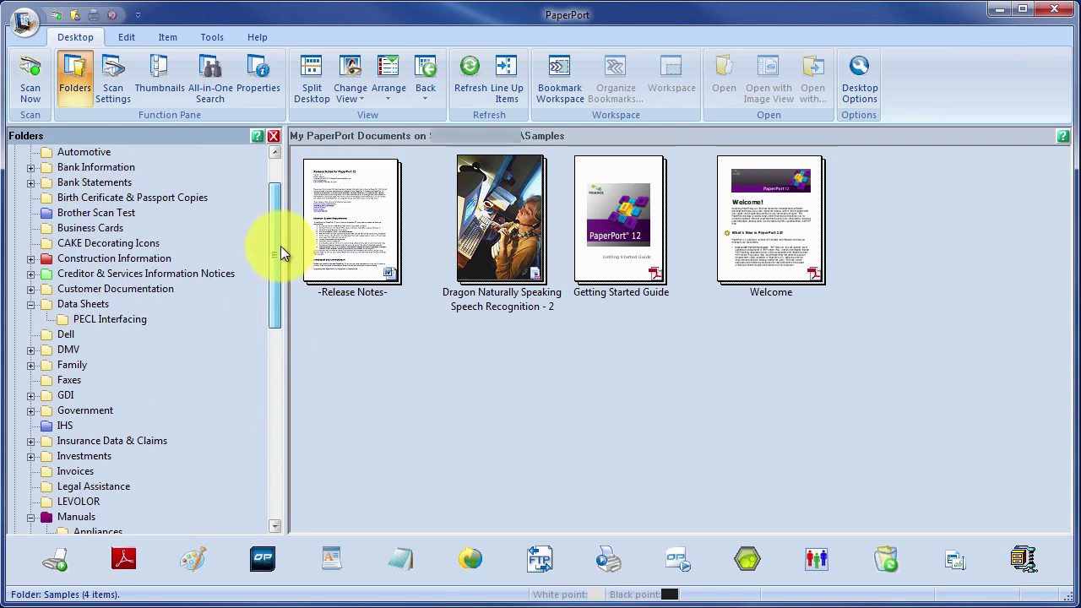
{"action": "left_click", "coordinate": [117, 320]}
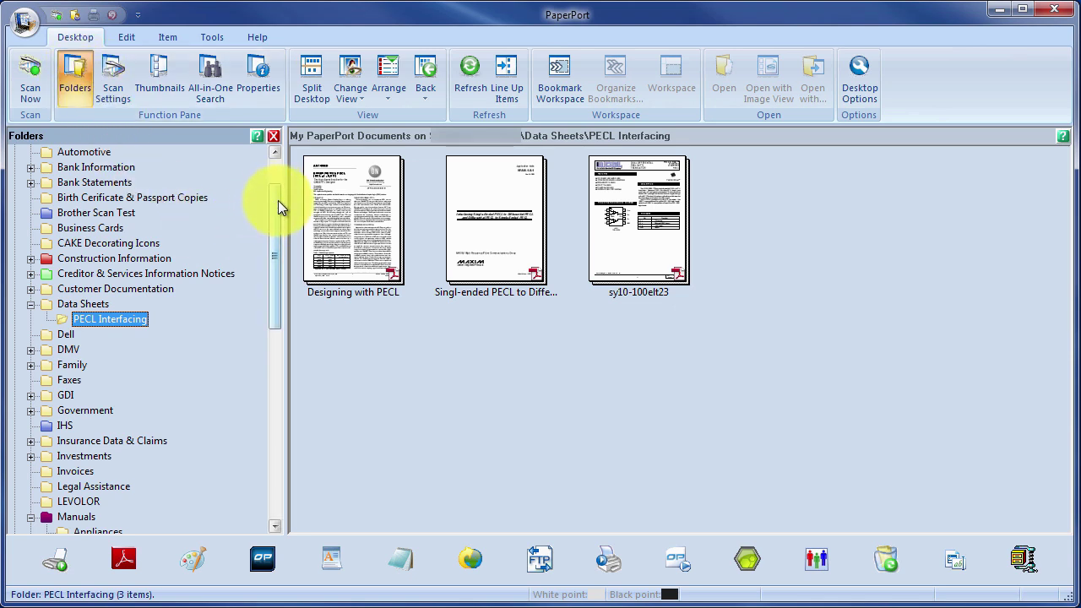
Open the Designing with PECL document in PDF Viewer Plus, look through to page 2 and close the viewer
{"action": "left_click_drag", "start_coordinate": [280, 209], "coordinate": [273, 193]}
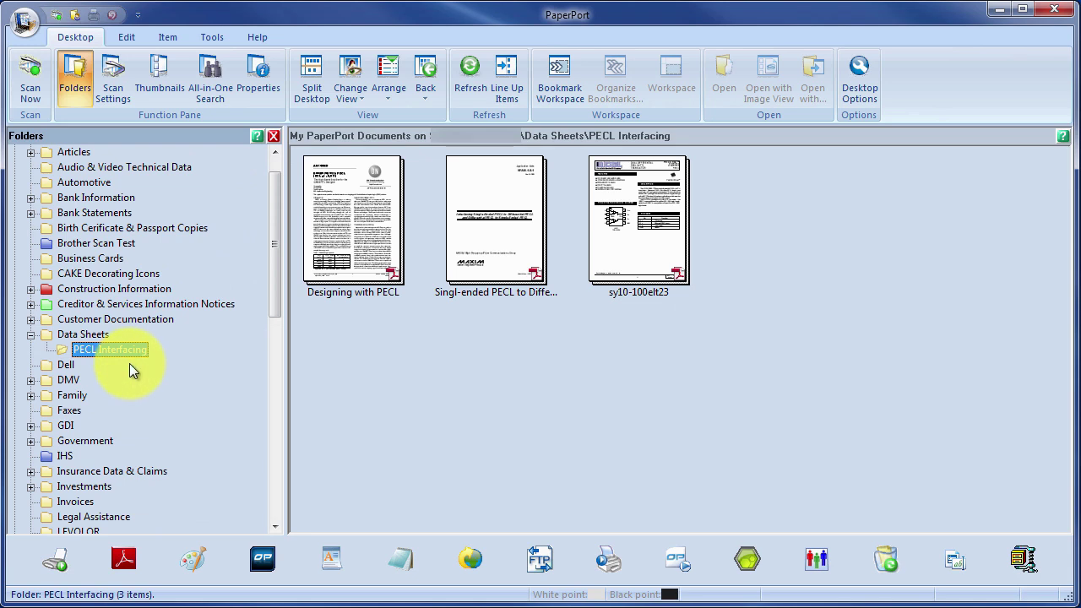
{"action": "double_click", "coordinate": [349, 226]}
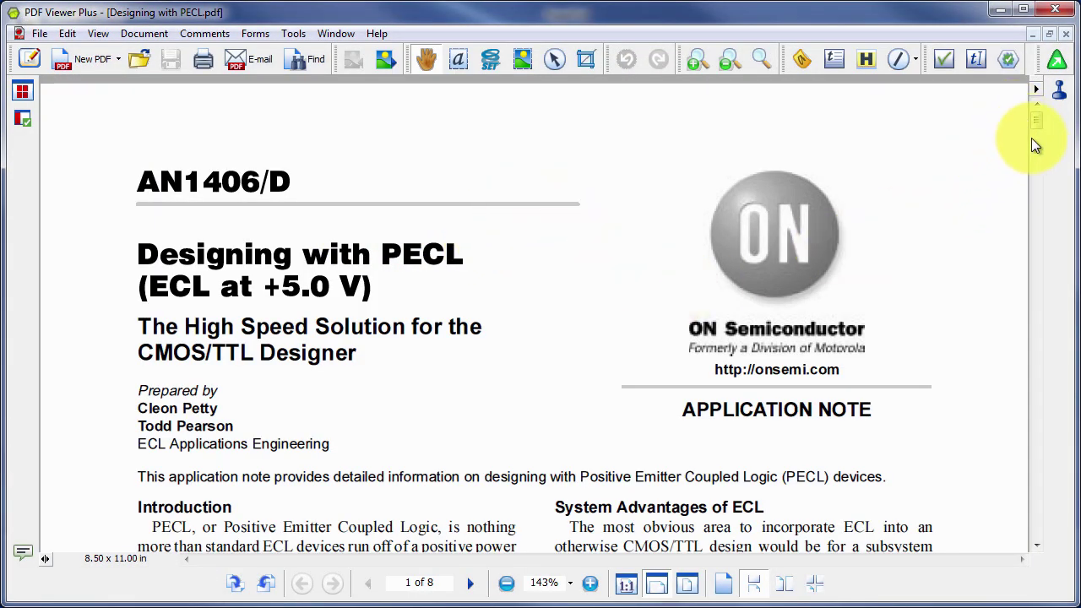
{"action": "left_click_drag", "start_coordinate": [1038, 123], "coordinate": [1039, 182]}
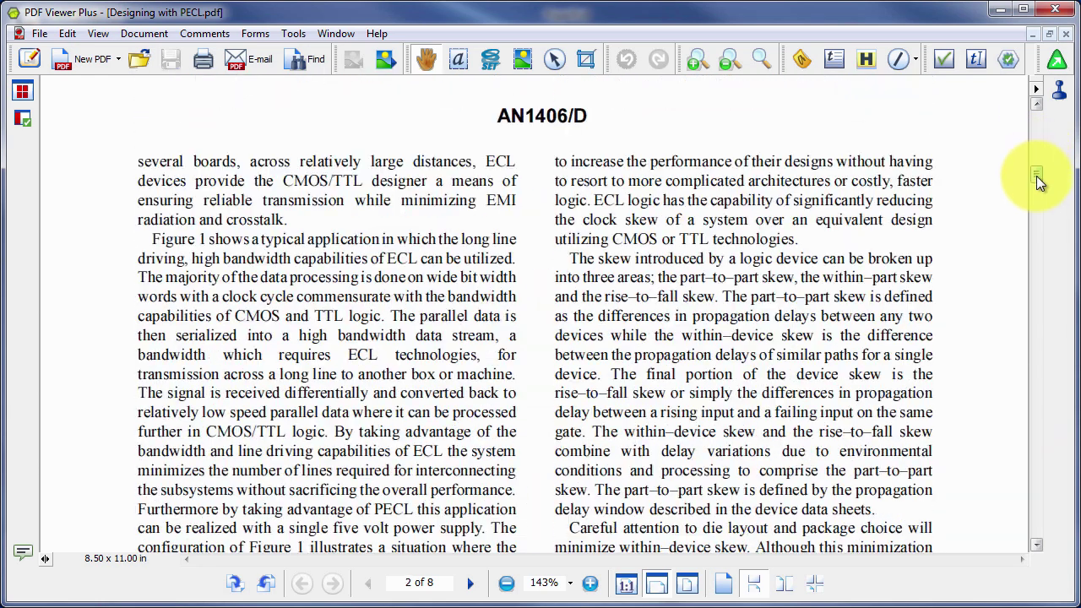
{"action": "left_click", "coordinate": [1062, 10]}
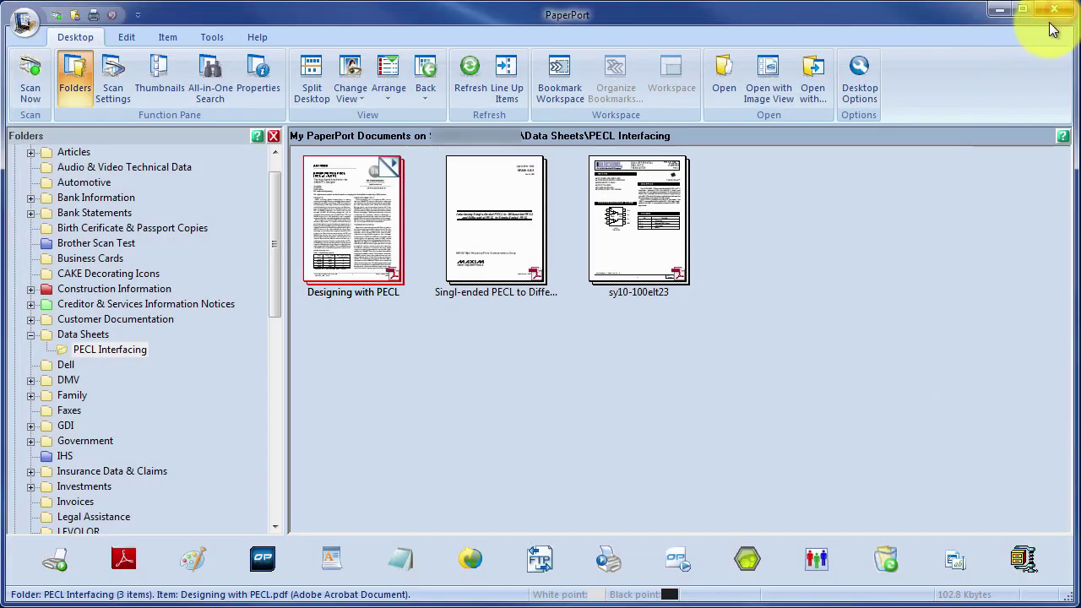
Open the Designing with PECL document in ImageView and highlight the title and subtitle on page 1
{"action": "right_click", "coordinate": [361, 233]}
{"action": "left_click", "coordinate": [385, 256]}
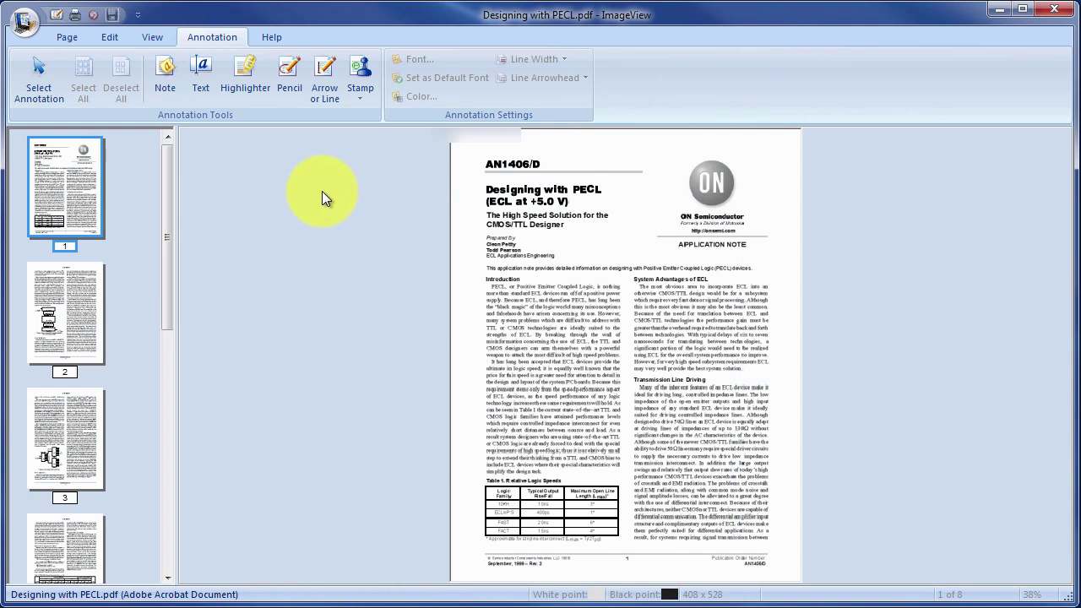
{"action": "left_click", "coordinate": [245, 74]}
{"action": "mouse_move", "coordinate": [484, 178]}
{"action": "left_mouse_down"}
{"action": "mouse_move", "coordinate": [629, 250]}
{"action": "mouse_move", "coordinate": [629, 233]}
{"action": "left_mouse_up"}
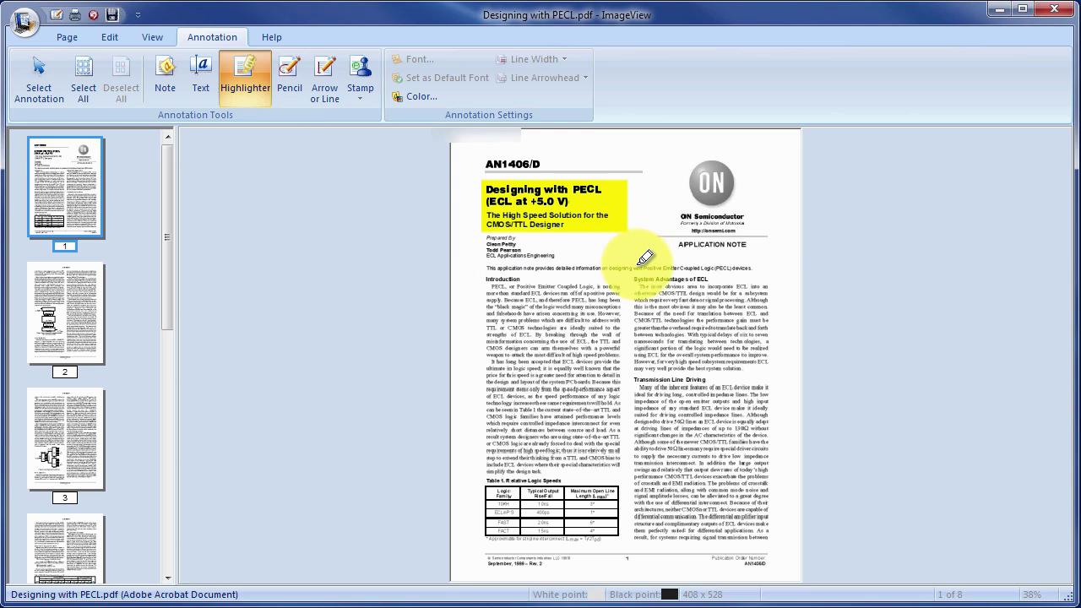
Add a note reading "TEST" just below the APPLICATION NOTE heading on page 1
{"action": "left_click", "coordinate": [171, 80]}
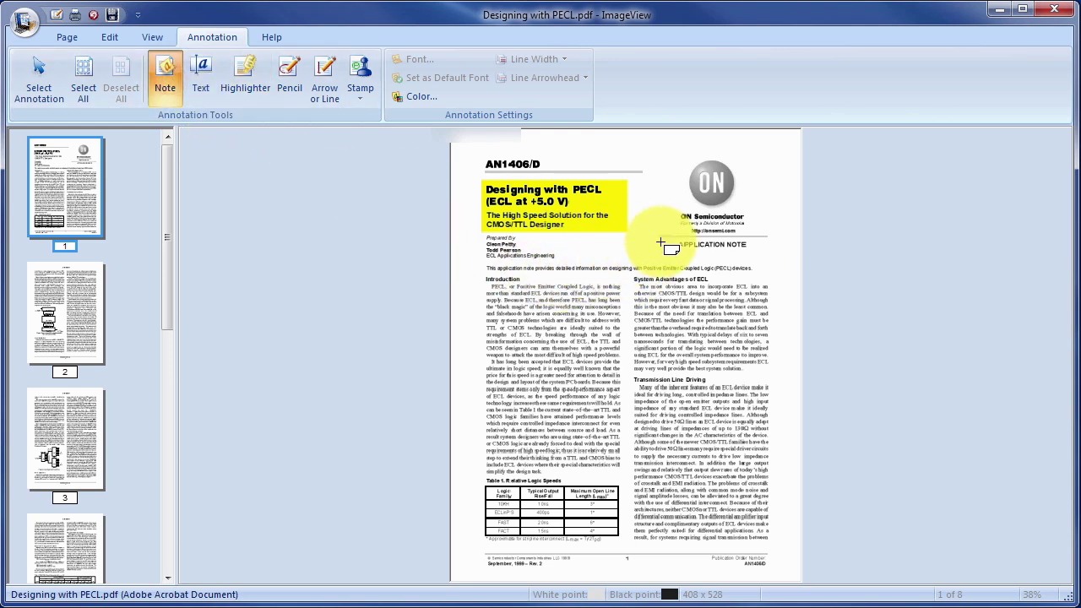
{"action": "left_click_drag", "start_coordinate": [674, 251], "coordinate": [750, 321]}
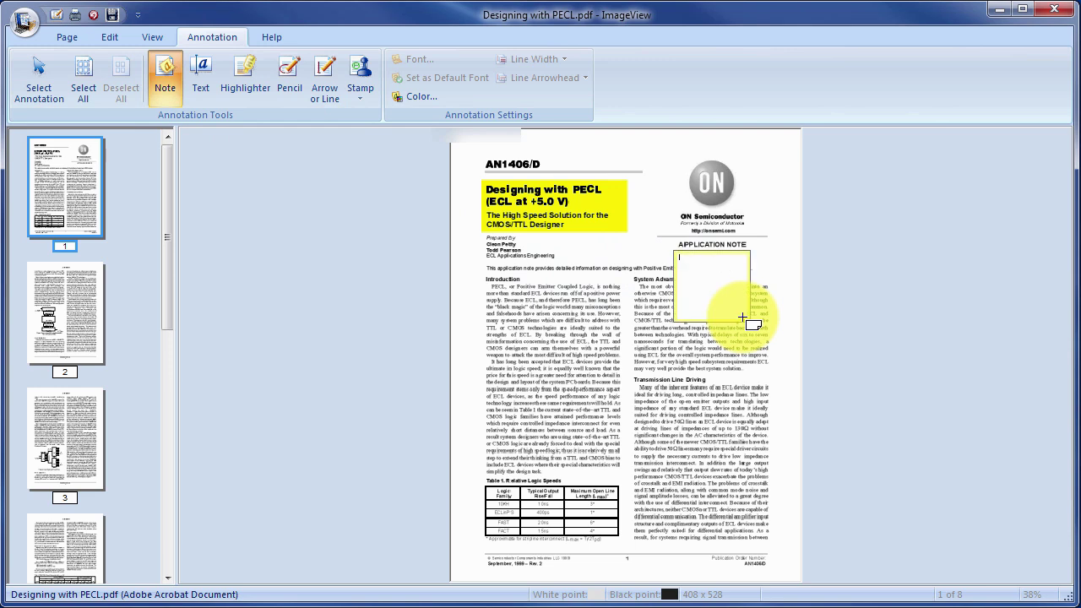
{"action": "type", "text": "TEST"}
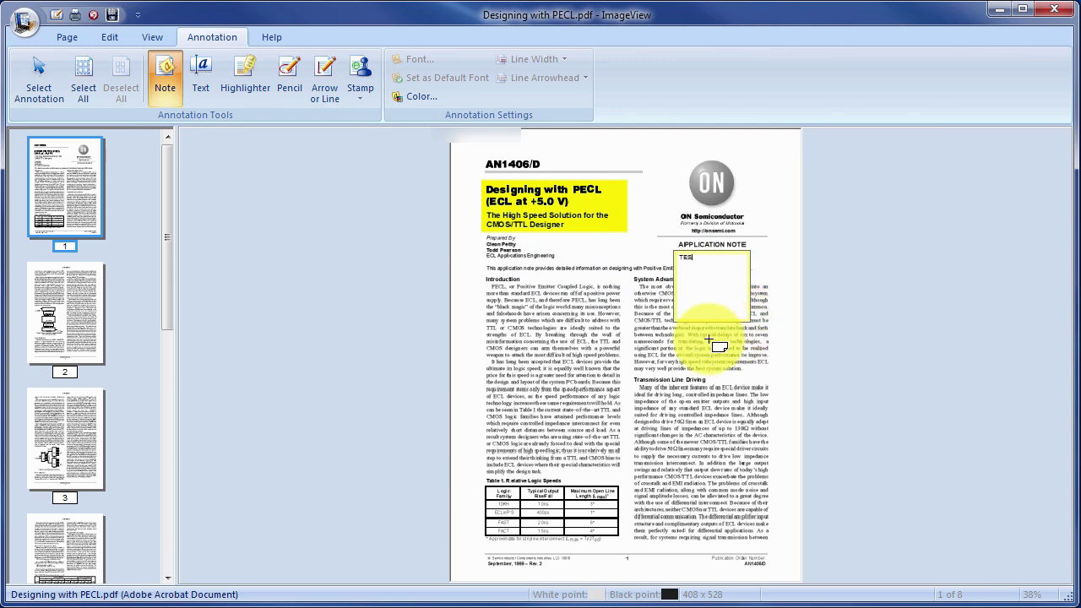
Add the text annotation "Hello" beside the ON logo and move it left, closer to the AN1406/D heading
{"action": "left_click", "coordinate": [190, 74]}
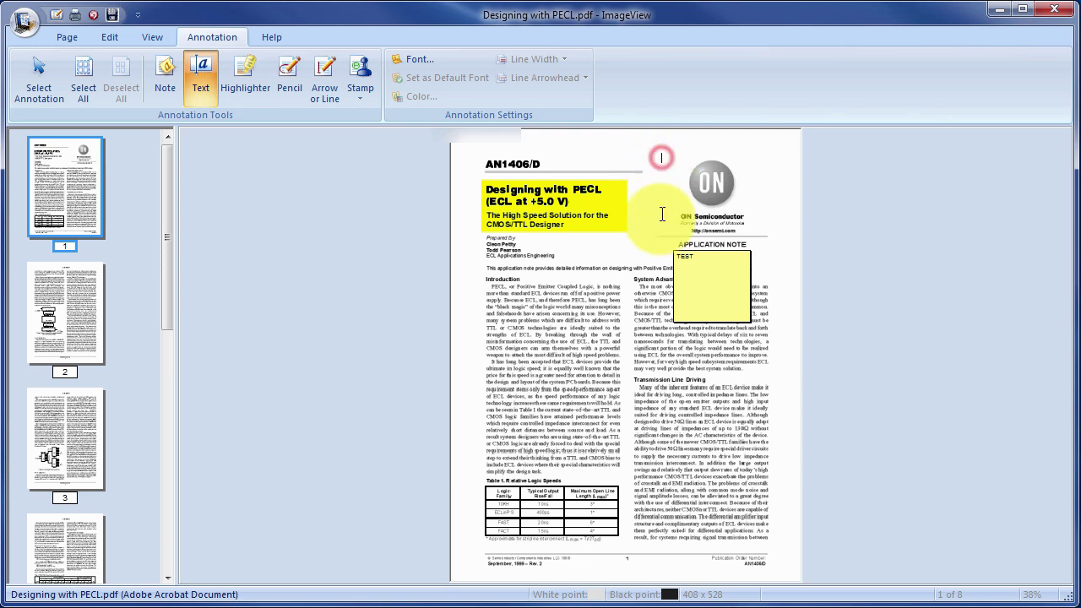
{"action": "type", "text": "Hello"}
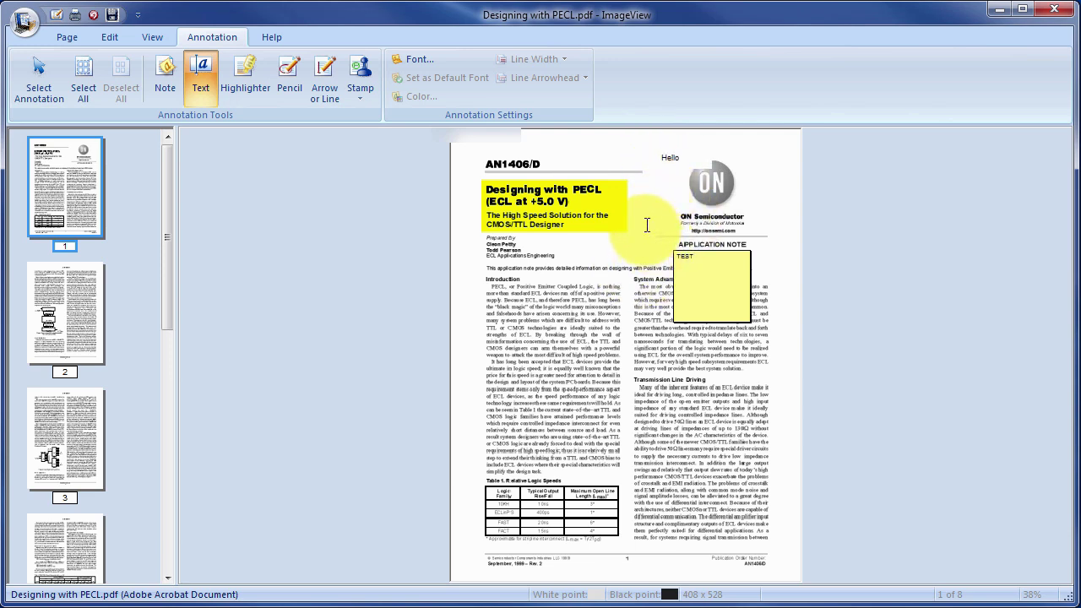
{"action": "left_click", "coordinate": [39, 78]}
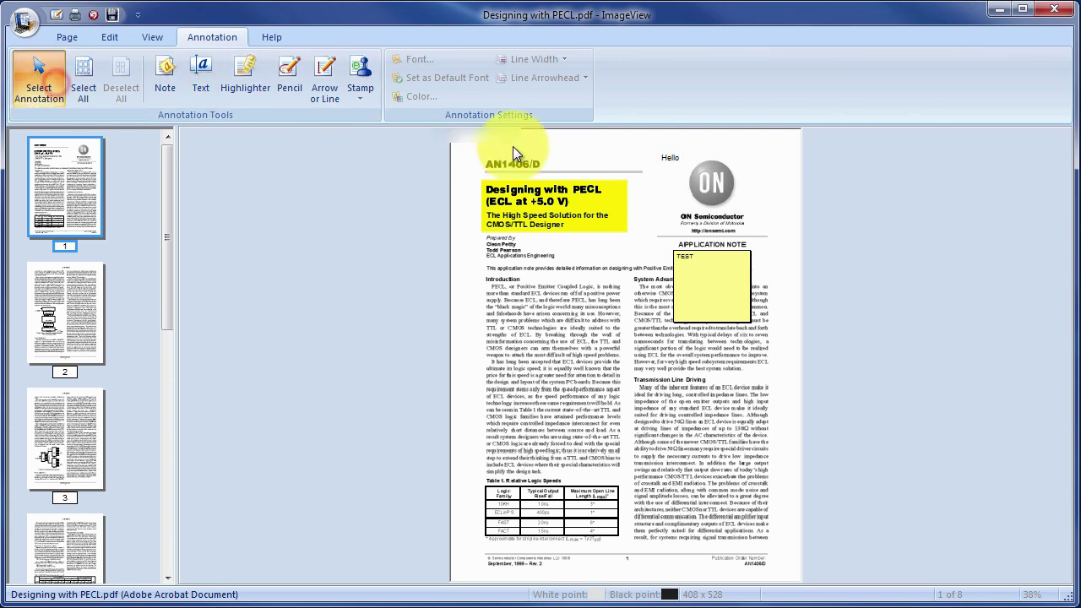
{"action": "left_click", "coordinate": [666, 159]}
{"action": "left_click_drag", "start_coordinate": [666, 161], "coordinate": [638, 155]}
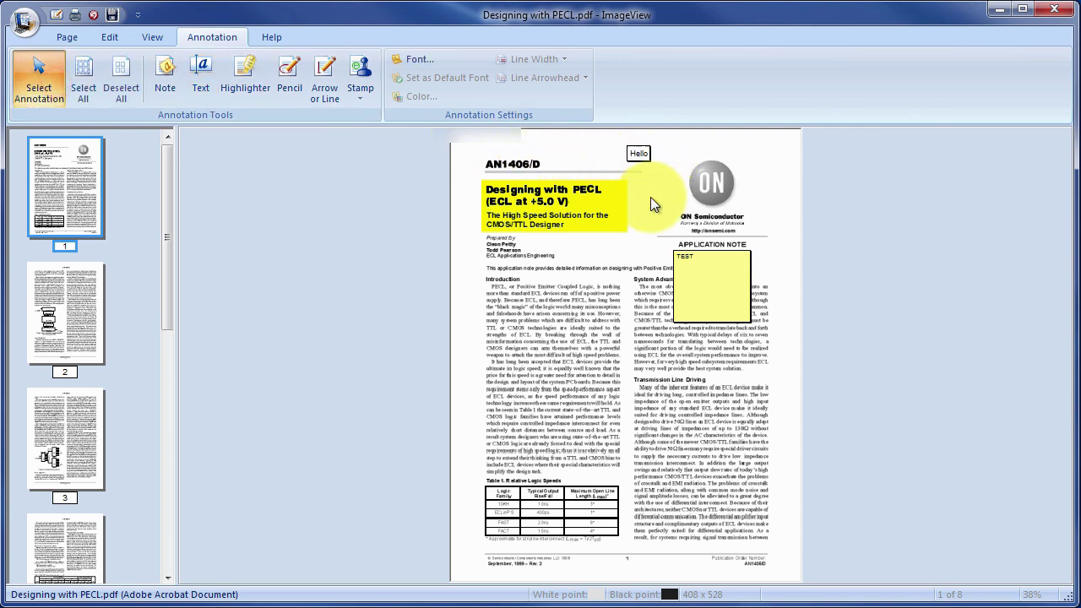
{"action": "left_click", "coordinate": [636, 347]}
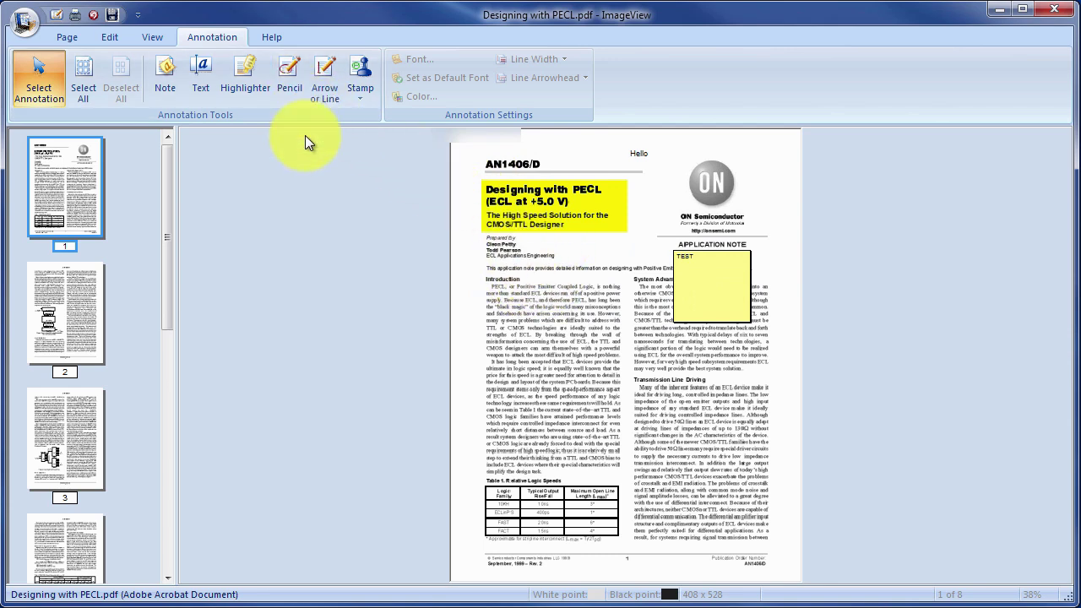
Review the viewing and page editing tools, and close the document without saving the annotations
{"action": "left_click", "coordinate": [151, 38]}
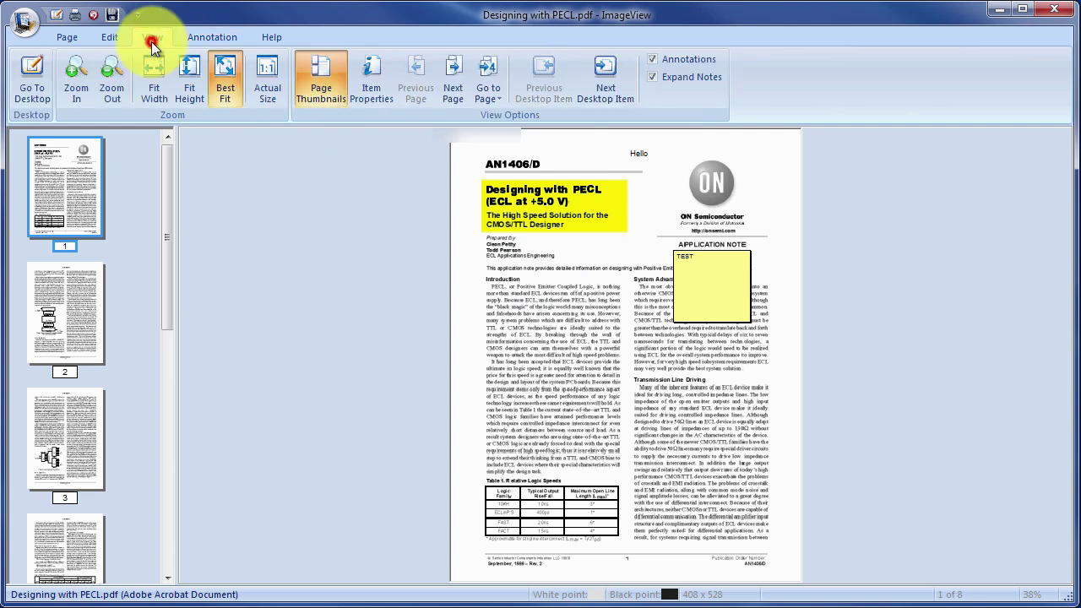
{"action": "left_click", "coordinate": [64, 38]}
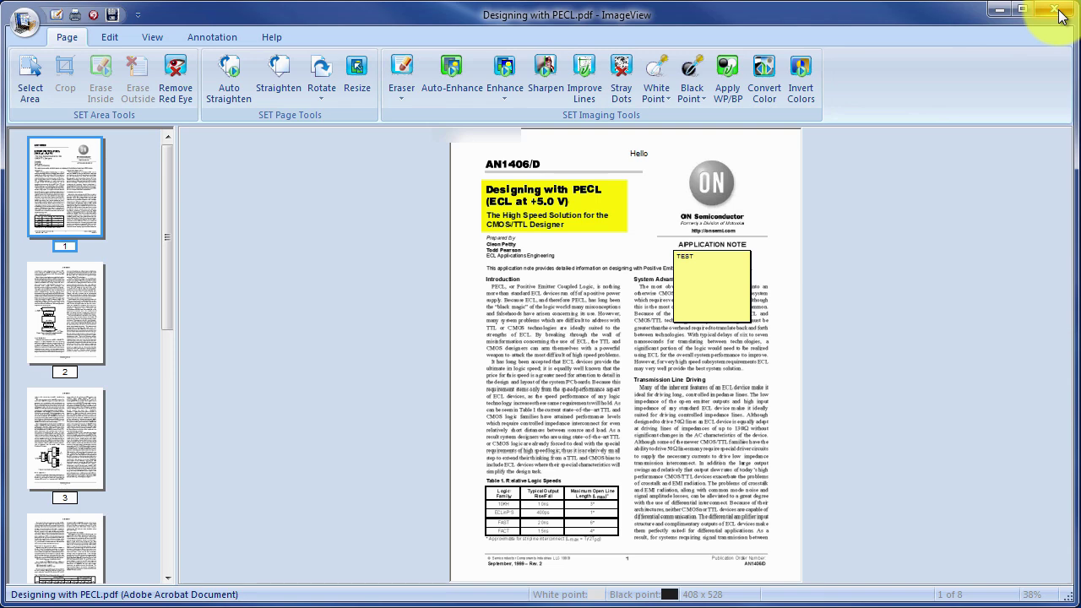
{"action": "left_click", "coordinate": [1061, 17]}
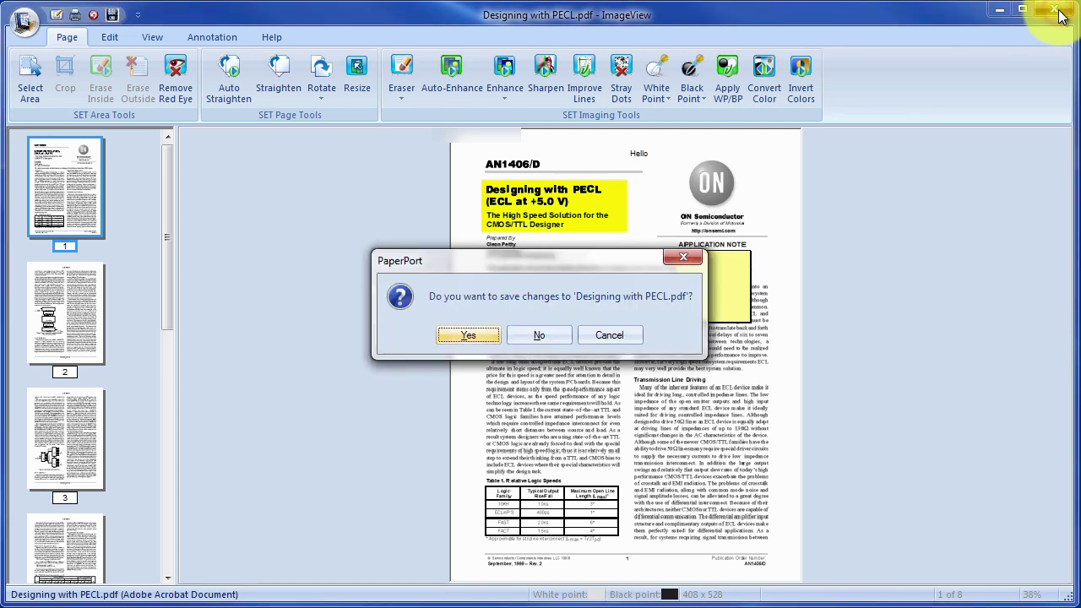
{"action": "left_click", "coordinate": [546, 336]}
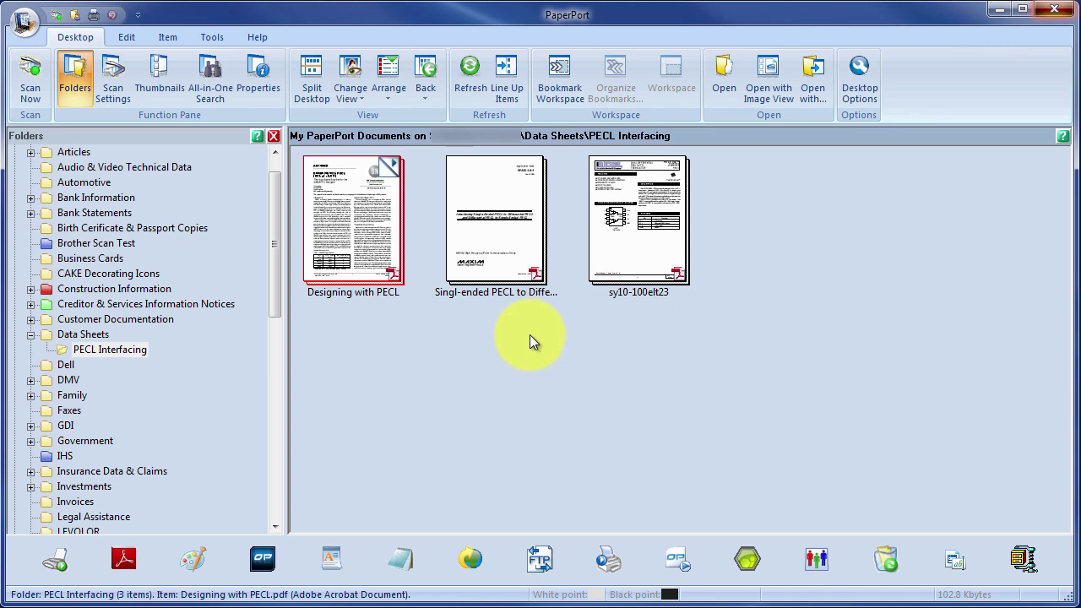
Review the folder commands available for the top-level My PaperPort Documents folder
{"action": "left_click_drag", "start_coordinate": [277, 272], "coordinate": [280, 216]}
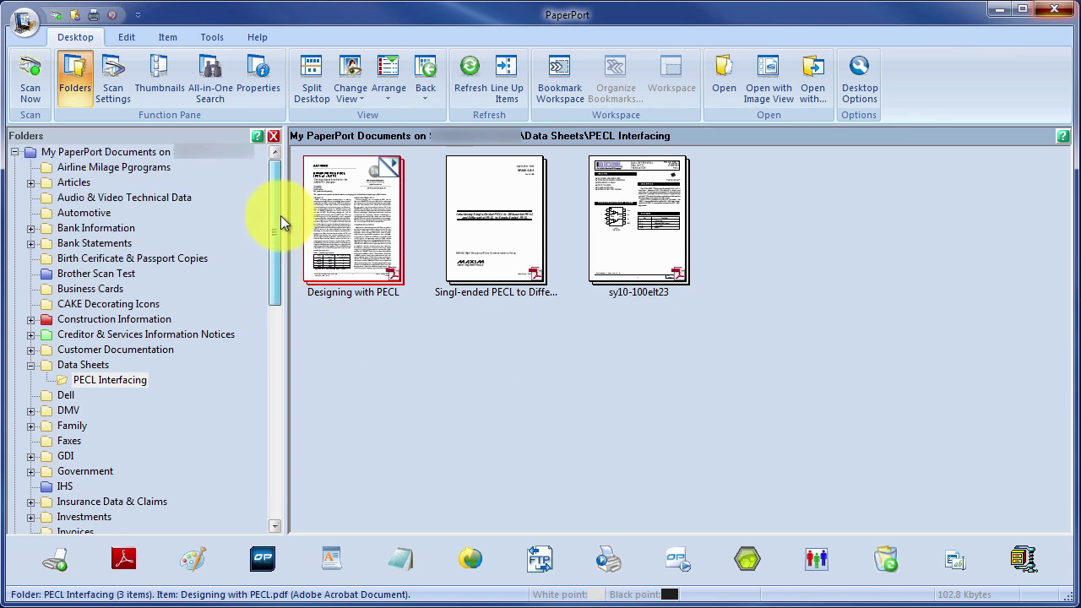
{"action": "right_click", "coordinate": [184, 161]}
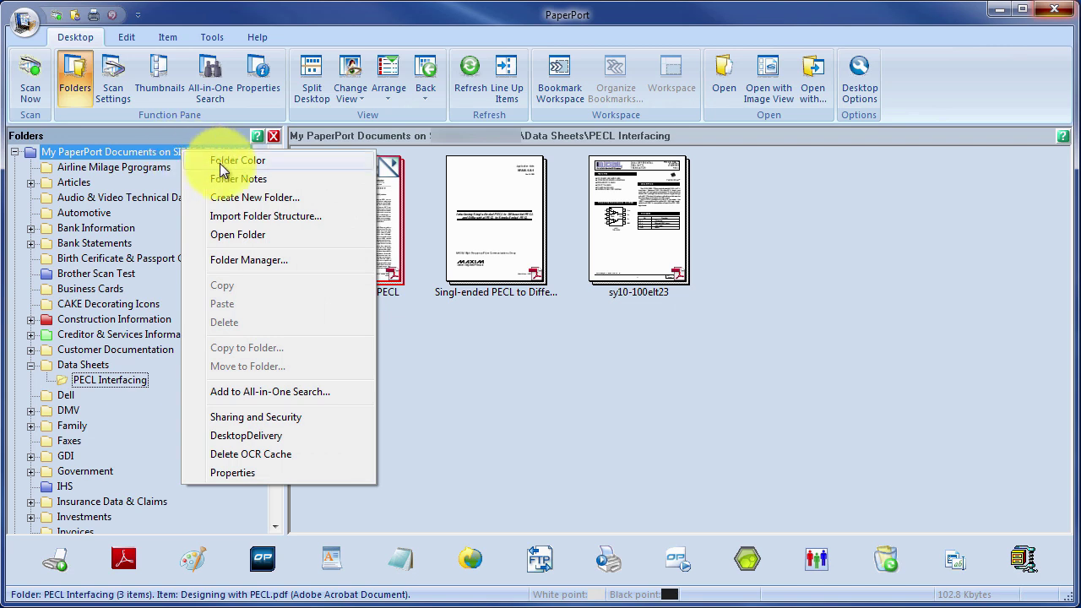
{"action": "left_click", "coordinate": [620, 379]}
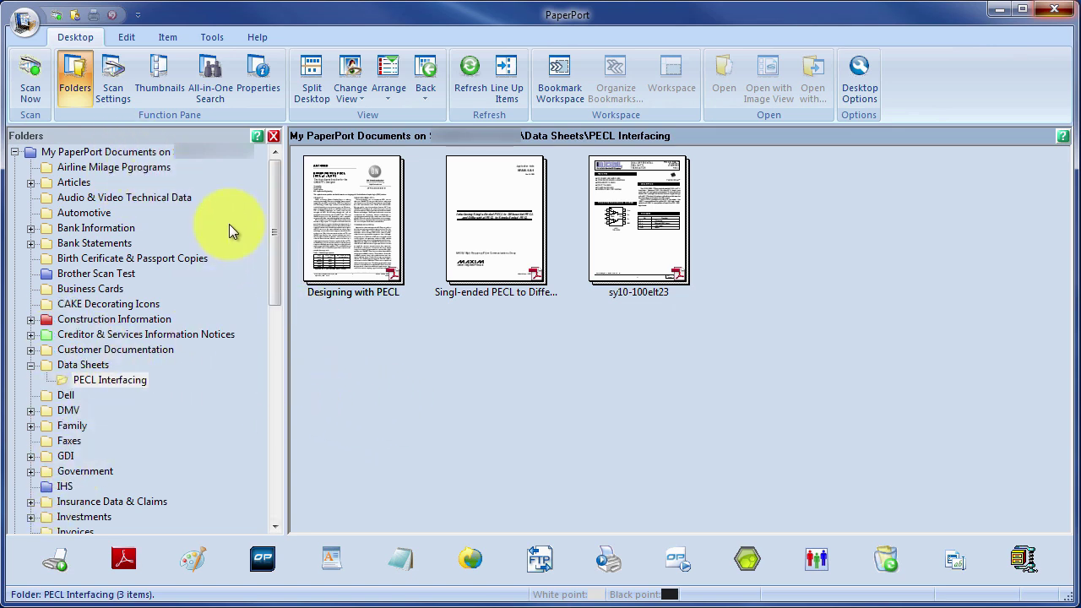
Create a new folder named TEST with the color Red in the top-level My PaperPort Documents folder
{"action": "right_click", "coordinate": [94, 154]}
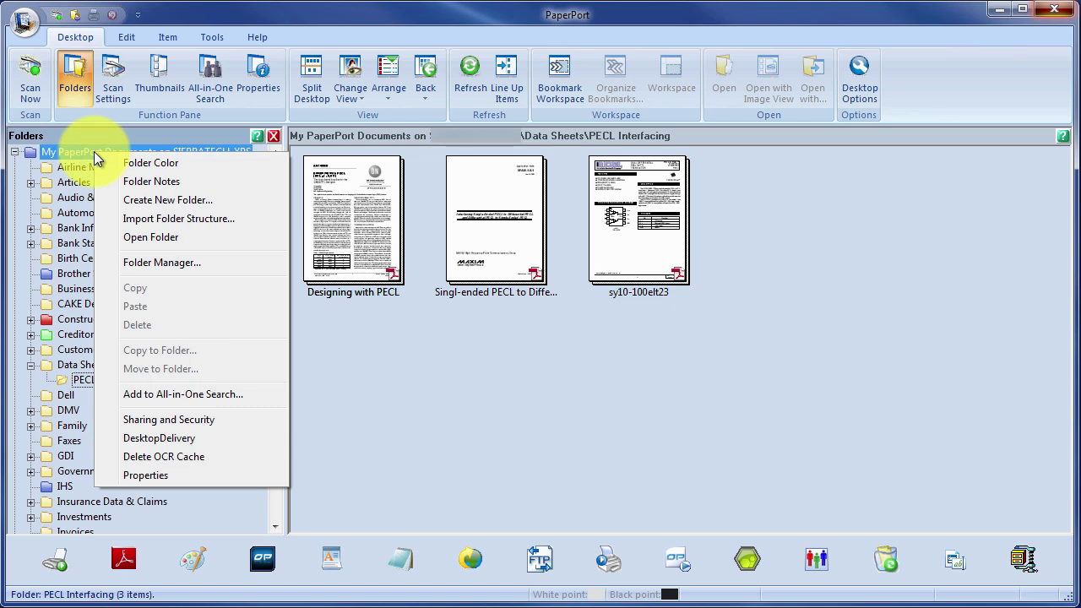
{"action": "left_click", "coordinate": [136, 200]}
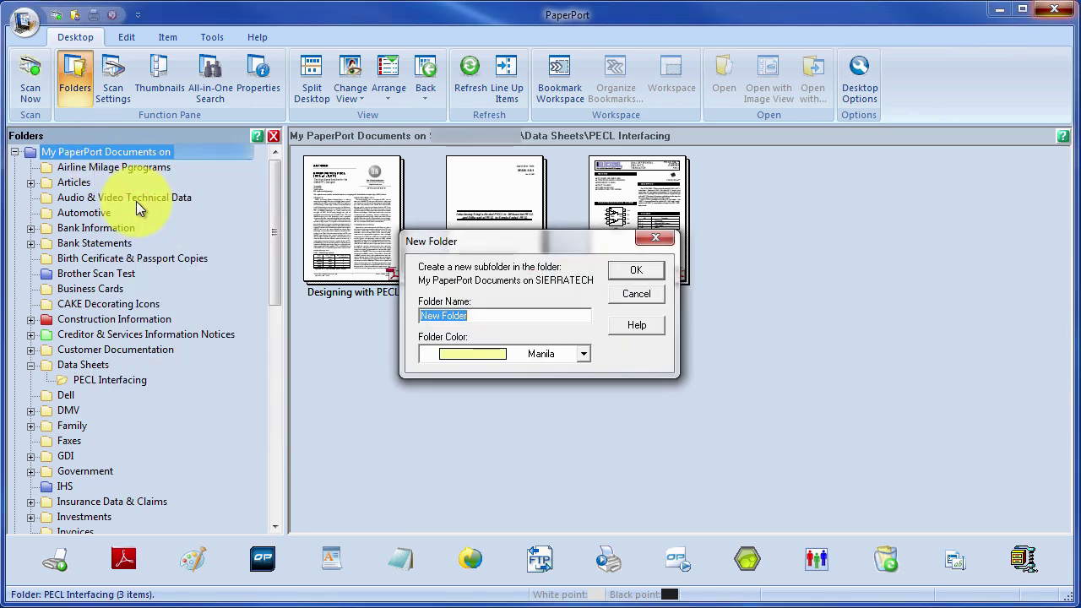
{"action": "type", "text": "TEST"}
{"action": "left_click", "coordinate": [583, 354]}
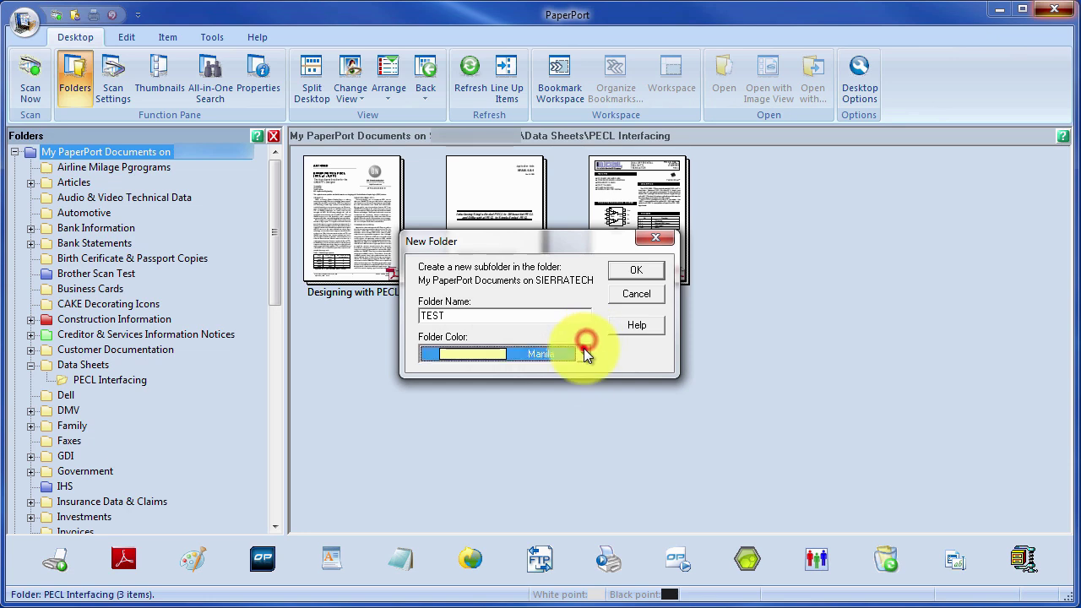
{"action": "scroll", "coordinate": [589, 407], "scroll_direction": "down", "scroll_amount": 3}
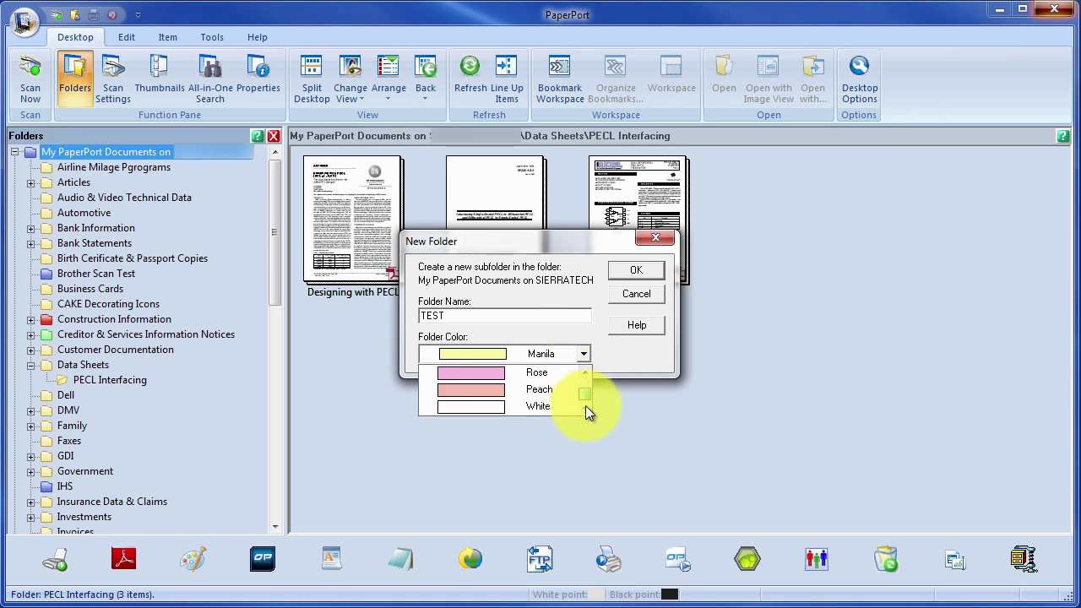
{"action": "left_click", "coordinate": [585, 373]}
{"action": "left_click", "coordinate": [585, 373]}
{"action": "left_click", "coordinate": [585, 374]}
{"action": "left_click", "coordinate": [585, 373]}
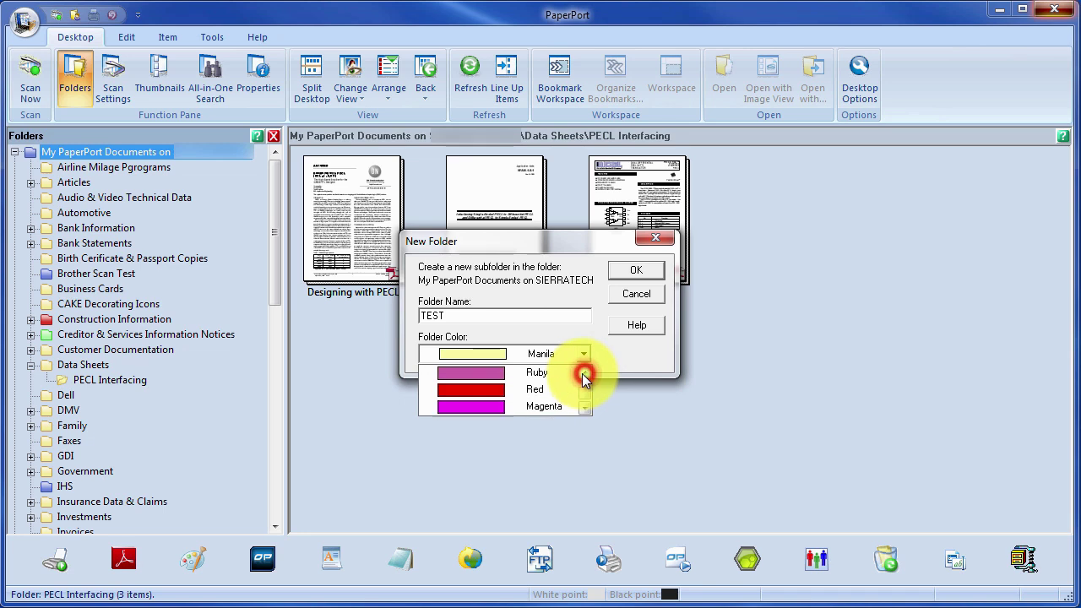
{"action": "left_click", "coordinate": [522, 390]}
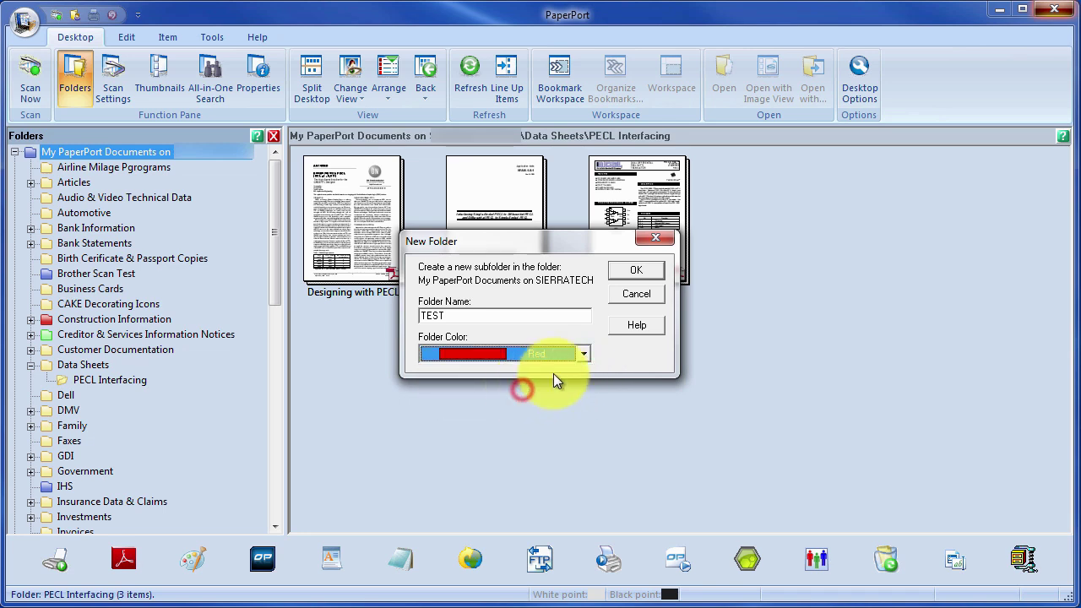
{"action": "left_click", "coordinate": [635, 272]}
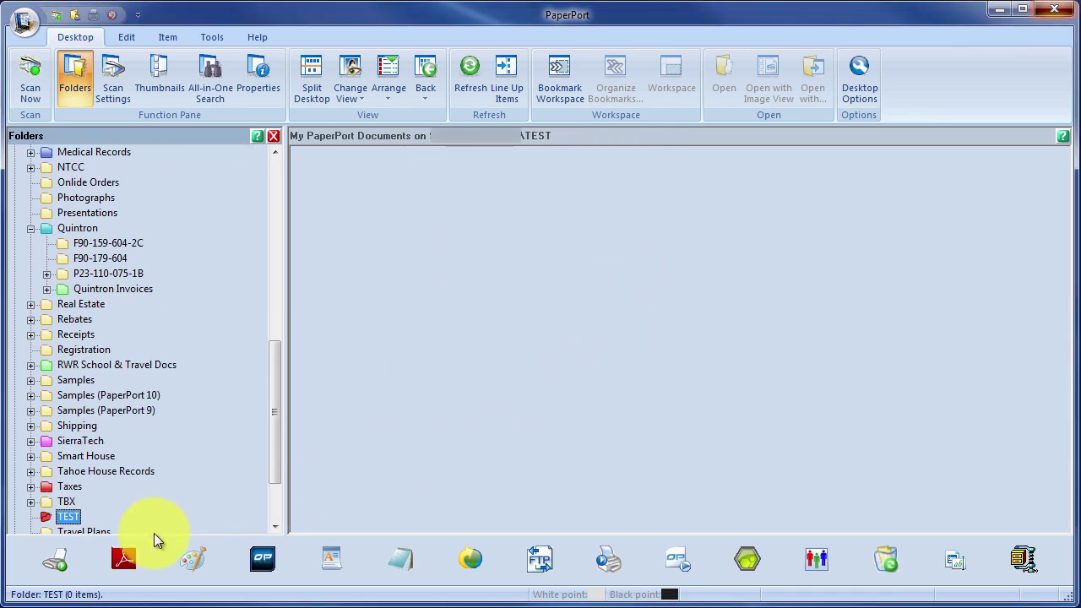
Create a subfolder named SCANS with the color Cyan inside the TEST folder
{"action": "left_click", "coordinate": [66, 517]}
{"action": "right_click", "coordinate": [66, 518]}
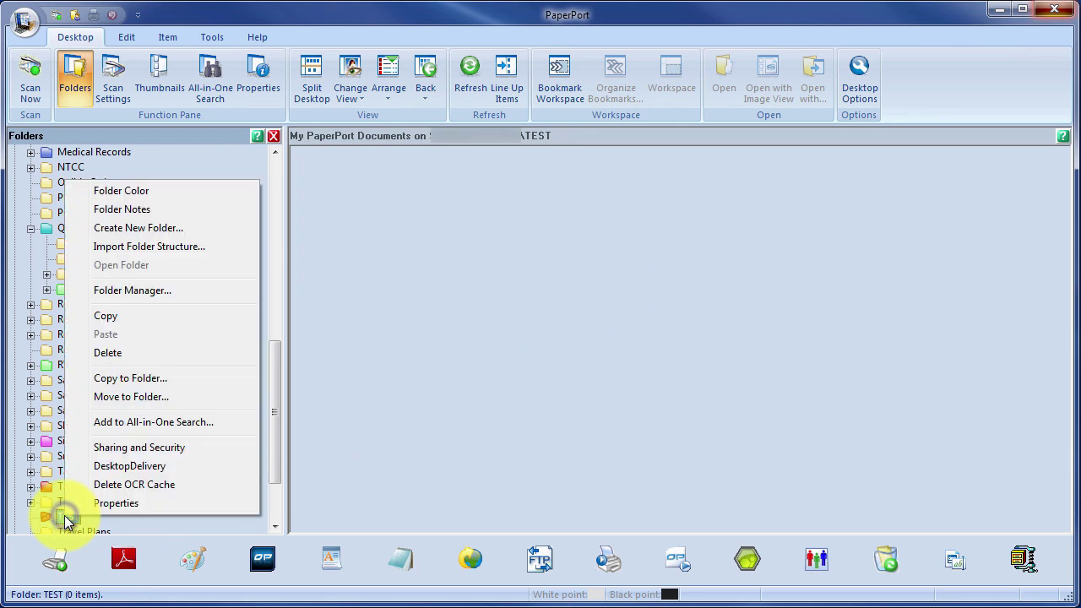
{"action": "left_click", "coordinate": [162, 228]}
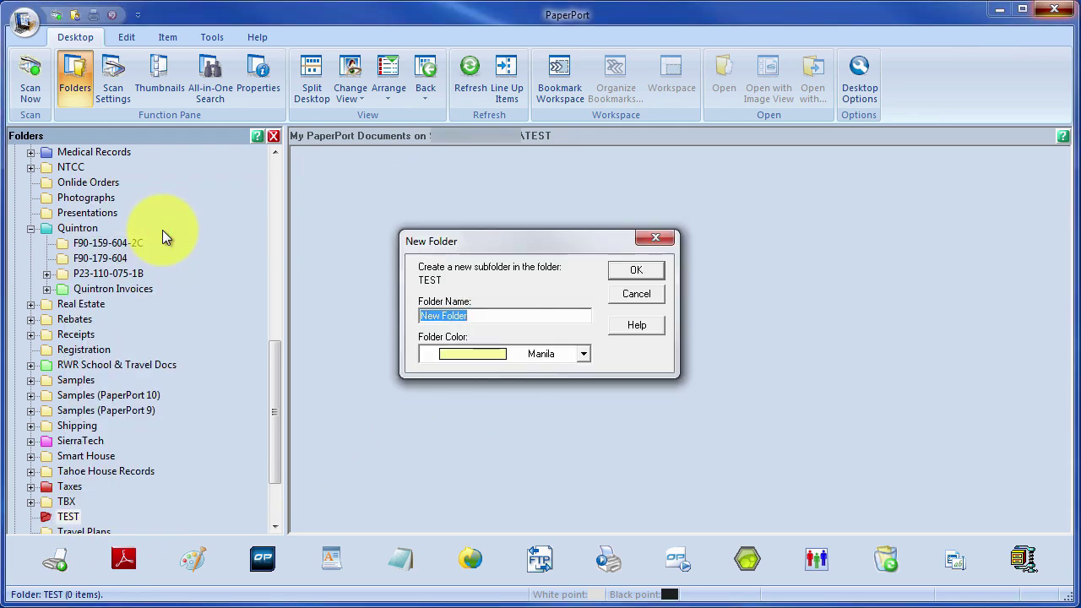
{"action": "type", "text": "SCANS"}
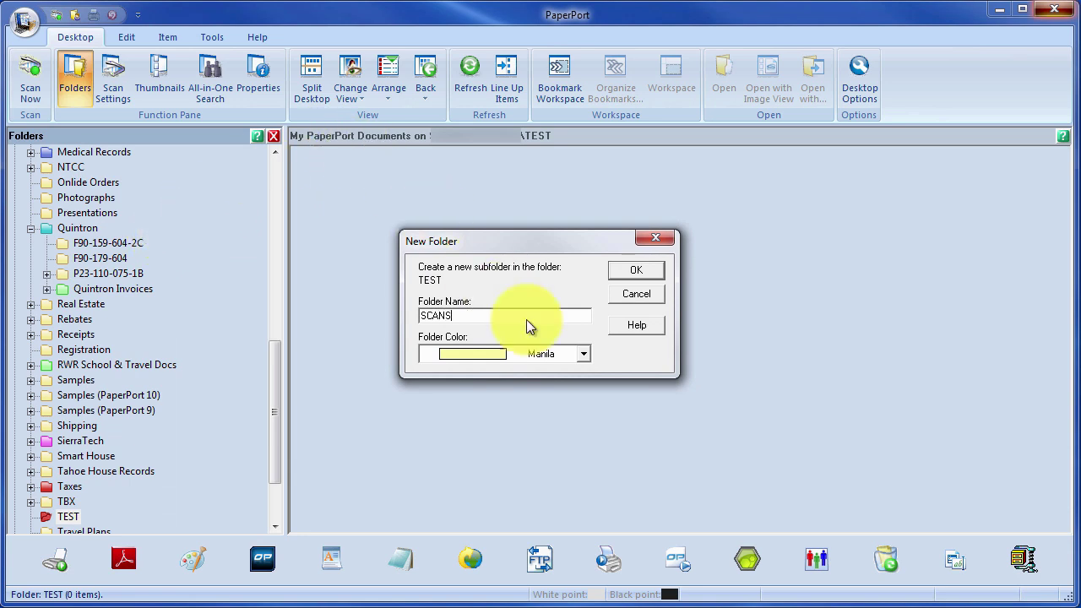
{"action": "left_click", "coordinate": [582, 354]}
{"action": "left_click", "coordinate": [584, 372]}
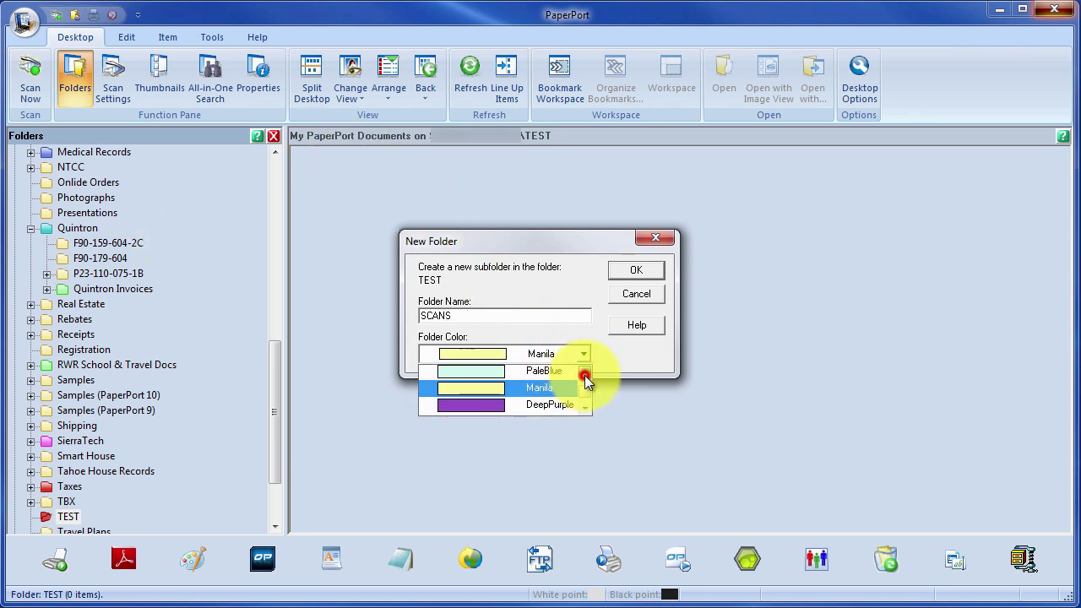
{"action": "left_click", "coordinate": [585, 372]}
{"action": "left_click", "coordinate": [584, 372]}
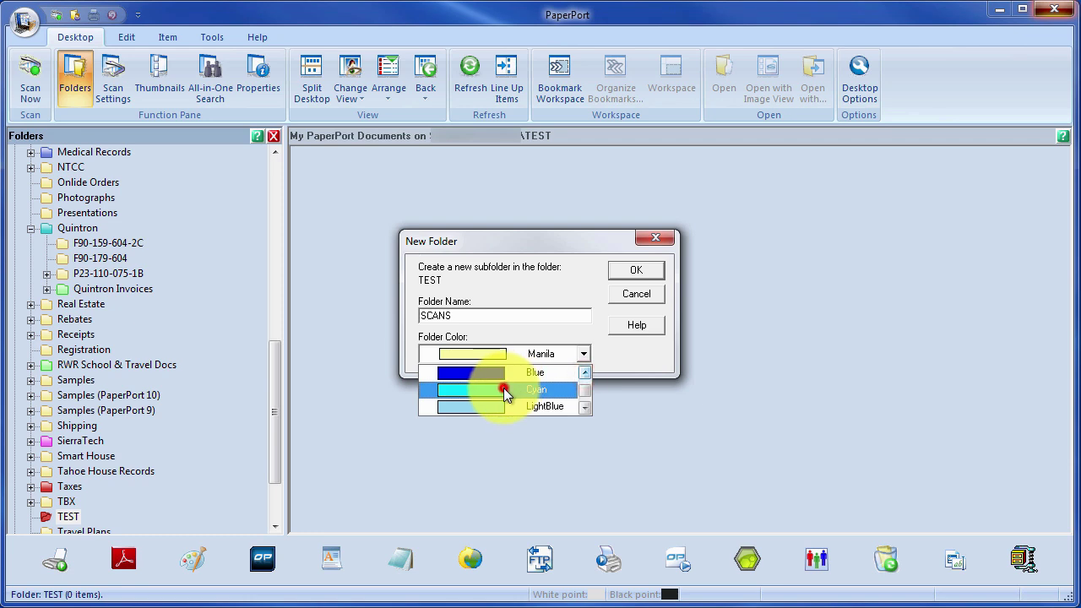
{"action": "left_click", "coordinate": [505, 391]}
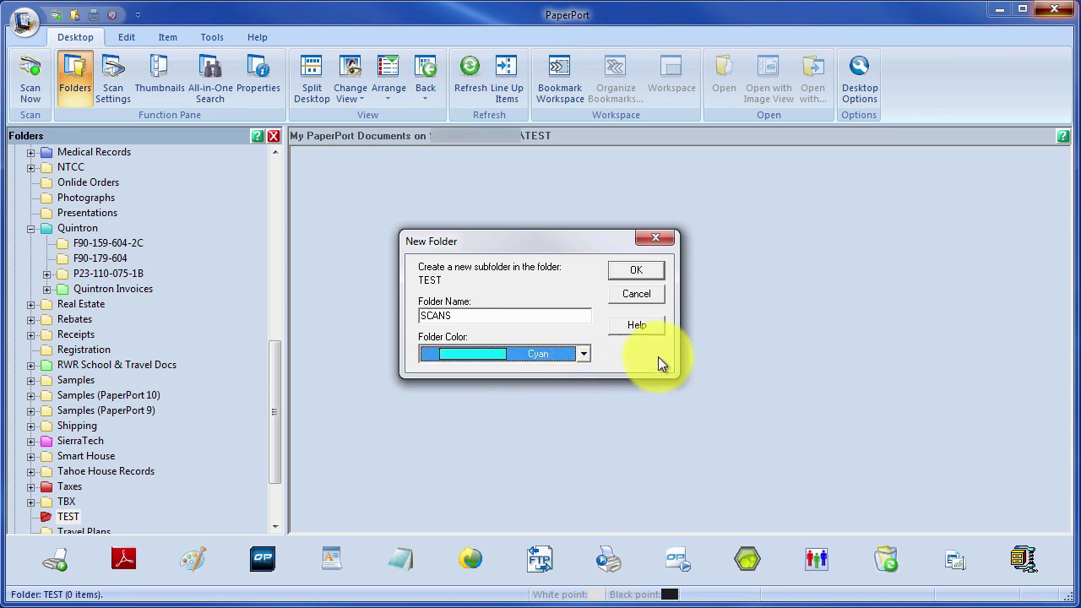
{"action": "left_click", "coordinate": [636, 269]}
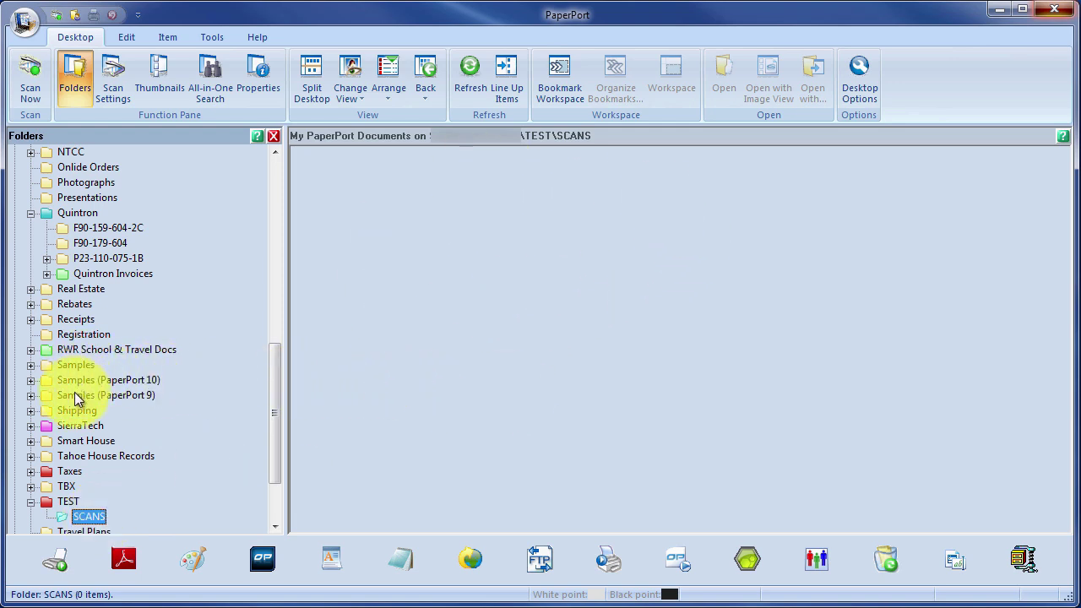
View the contents of the Samples (PaperPort 9), Samples (PaperPort 10) and Samples folders
{"action": "left_click", "coordinate": [123, 397]}
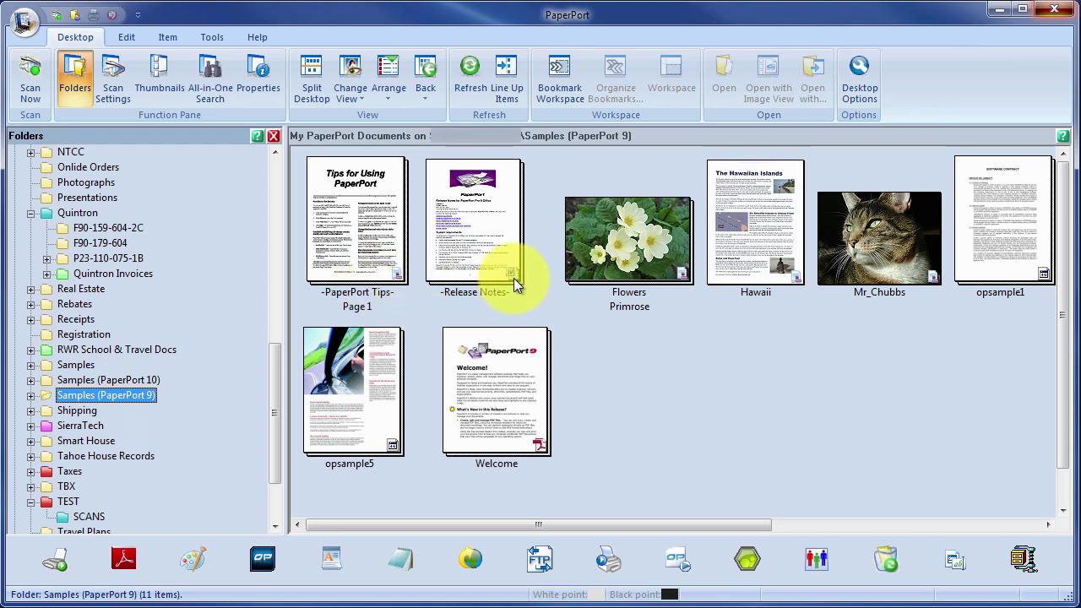
{"action": "left_click", "coordinate": [91, 382]}
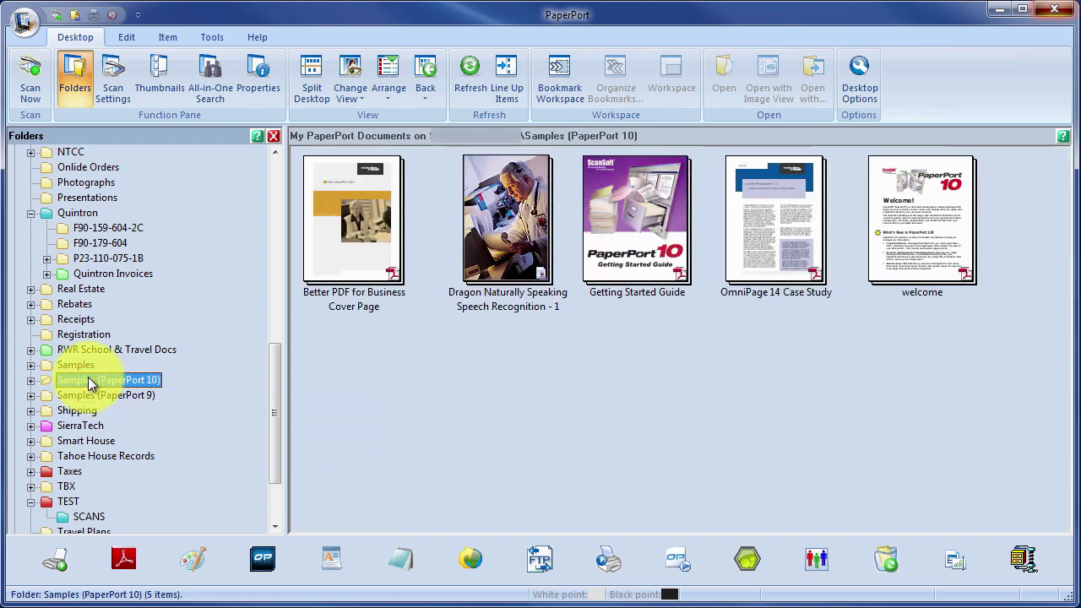
{"action": "left_click", "coordinate": [76, 366]}
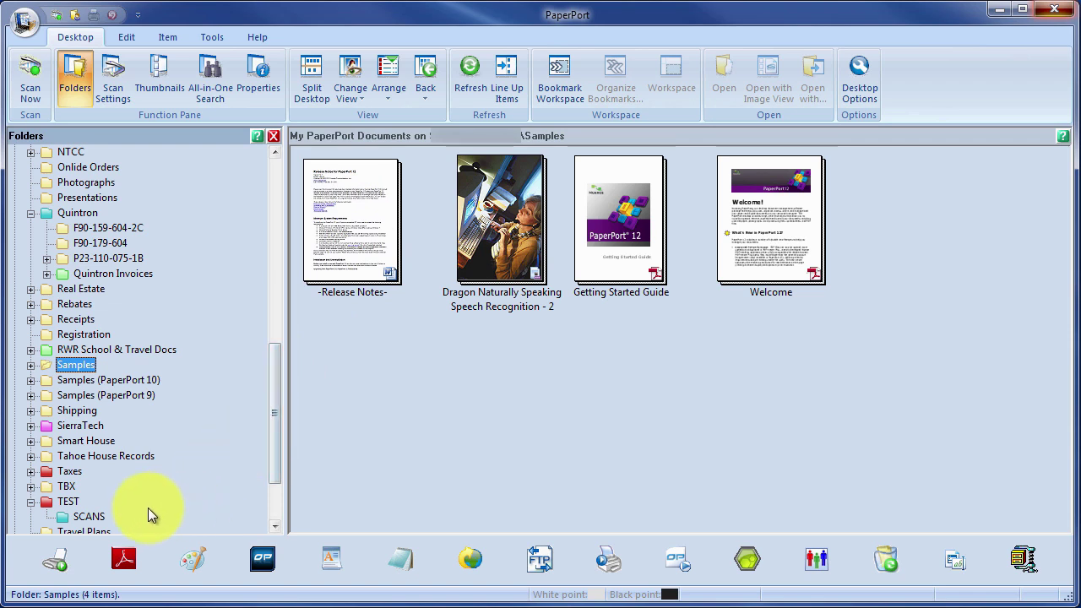
Scan both sides of the paper document into the SCANS folder using the B&W Document profile
{"action": "left_click", "coordinate": [90, 517]}
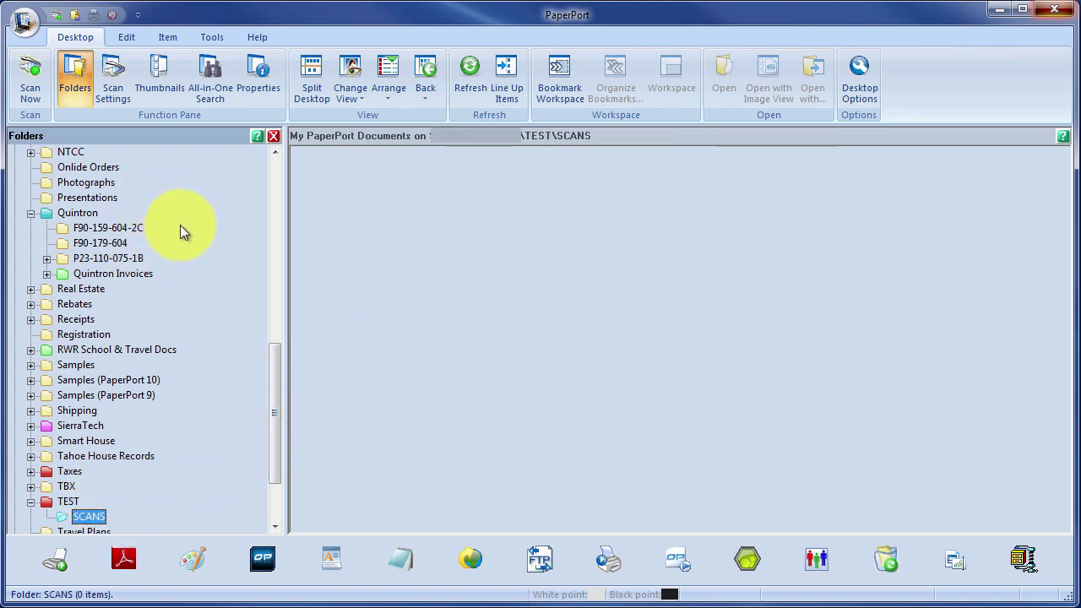
{"action": "left_click", "coordinate": [116, 93]}
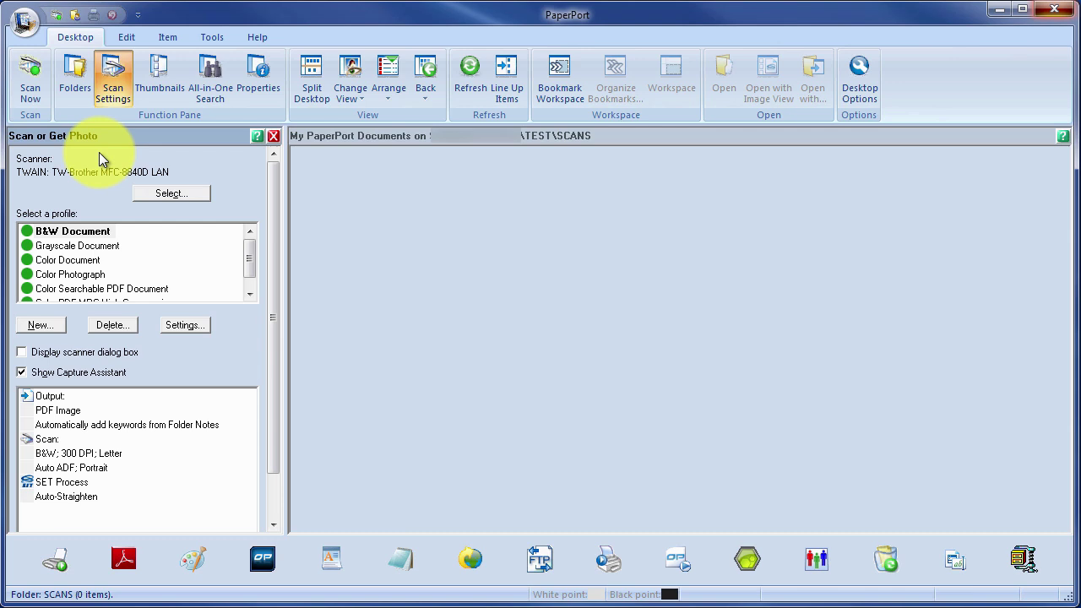
{"action": "left_click_drag", "start_coordinate": [276, 250], "coordinate": [284, 312]}
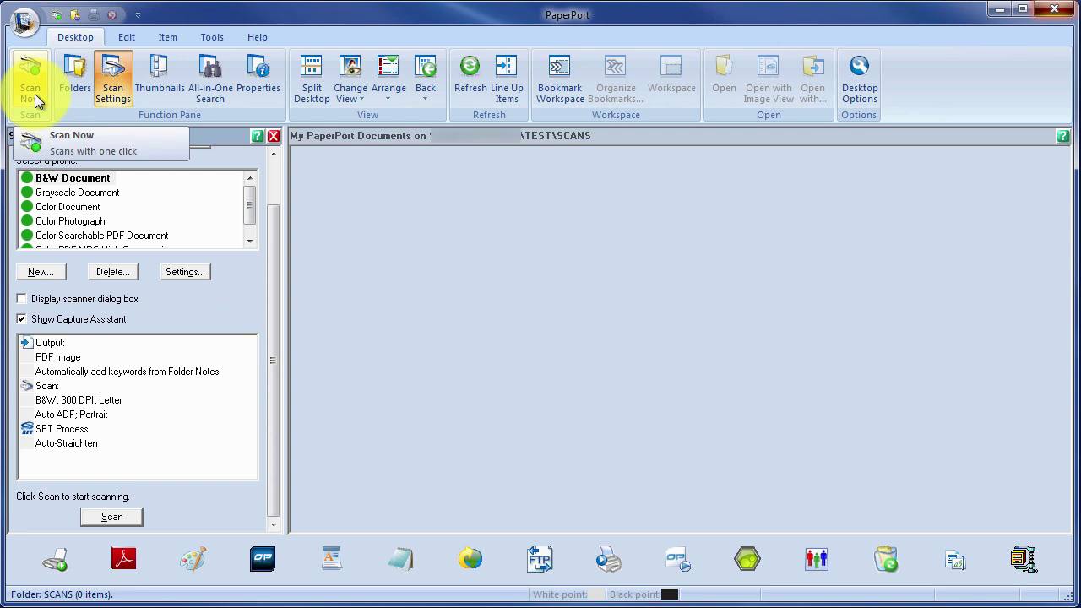
{"action": "left_click", "coordinate": [129, 518]}
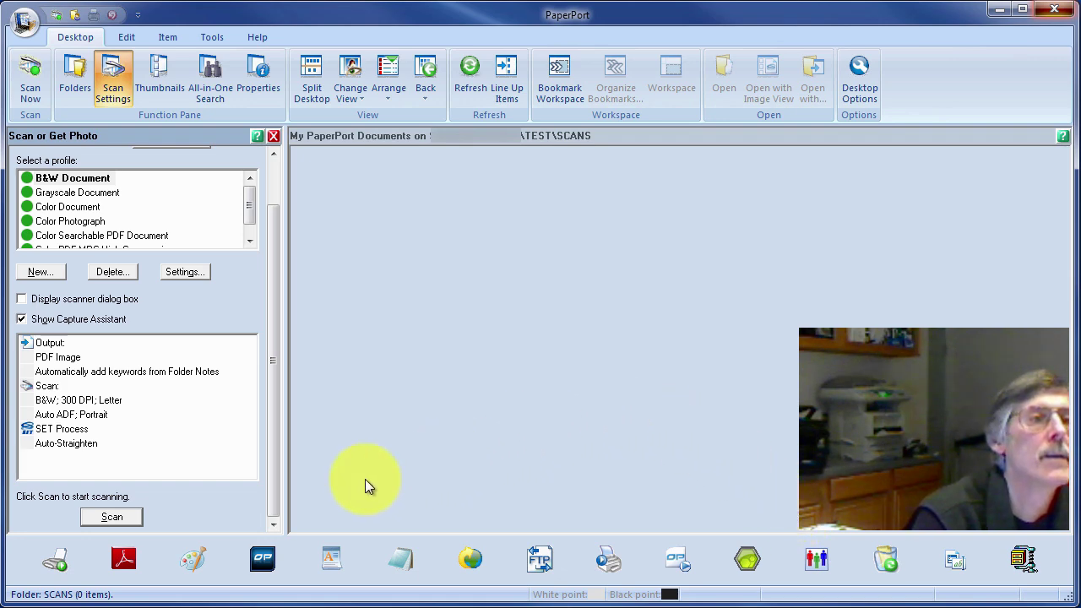
{"action": "left_click", "coordinate": [114, 518]}
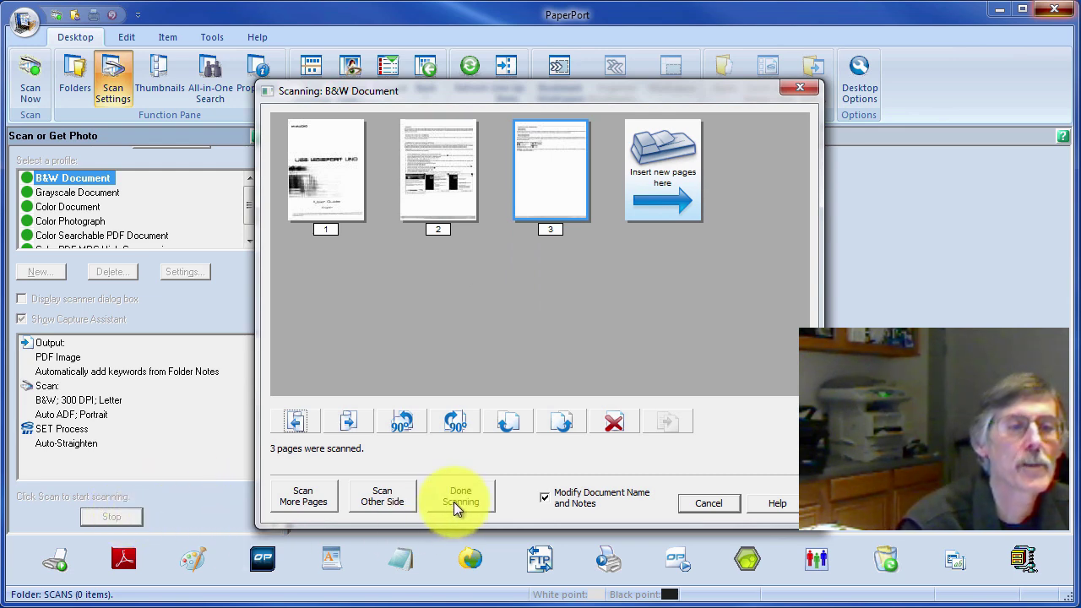
{"action": "left_click", "coordinate": [376, 500]}
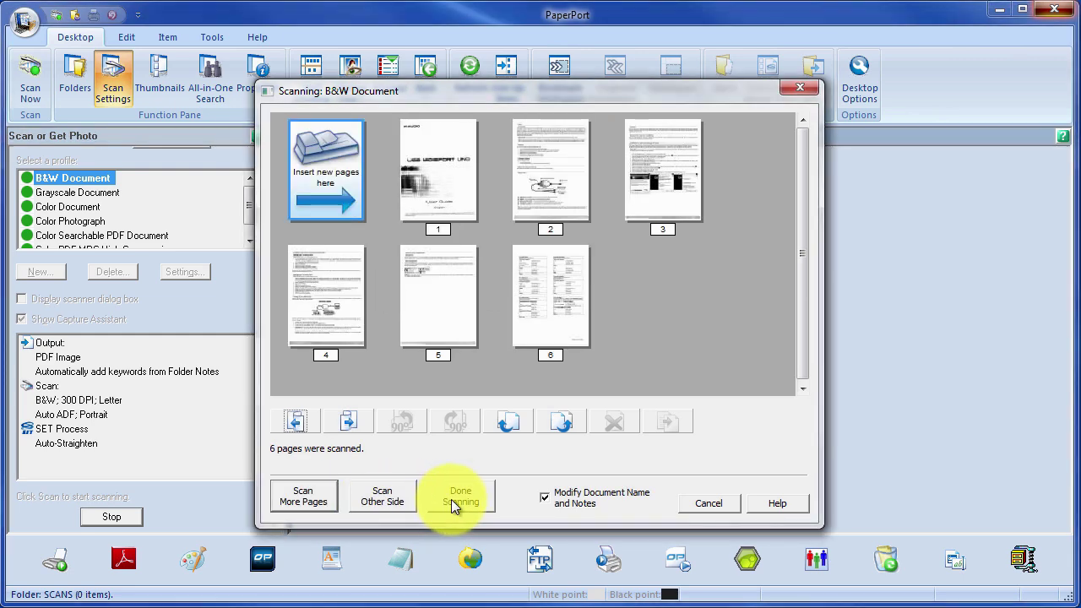
Finish scanning and save the scanned pages under the document name "6-Page Document"
{"action": "left_click", "coordinate": [453, 501]}
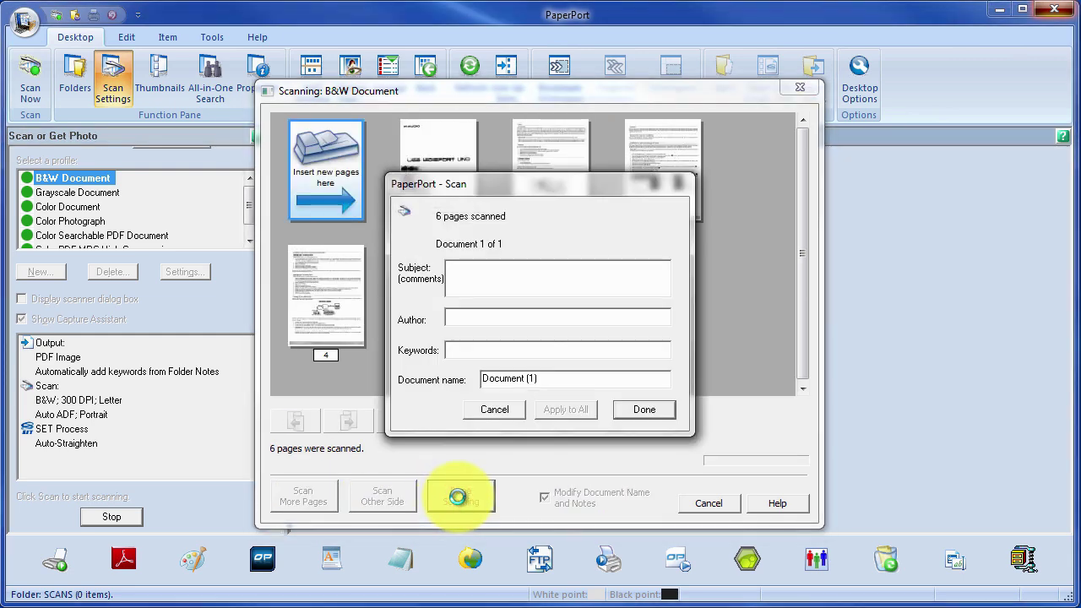
{"action": "left_click_drag", "start_coordinate": [537, 380], "coordinate": [480, 381]}
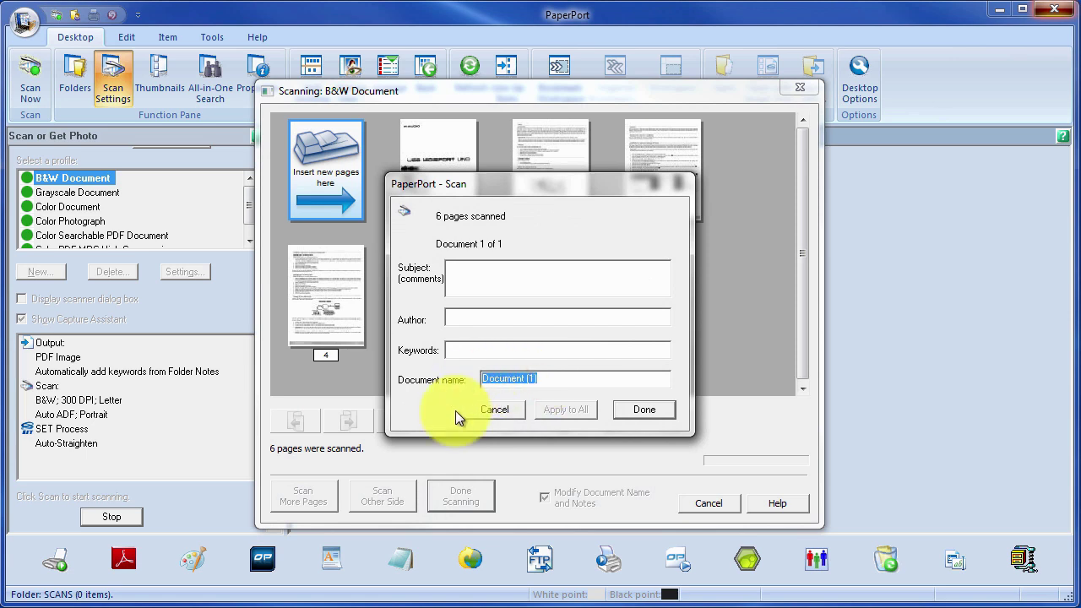
{"action": "type", "text": "6-Pag"}
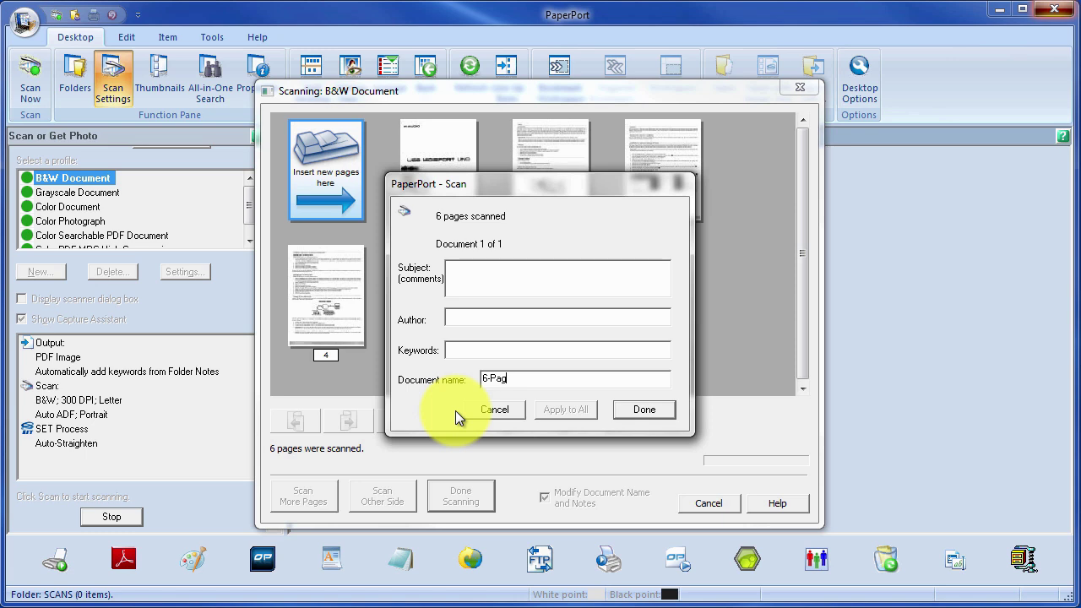
{"action": "type", "text": "e Document"}
{"action": "left_click", "coordinate": [485, 267]}
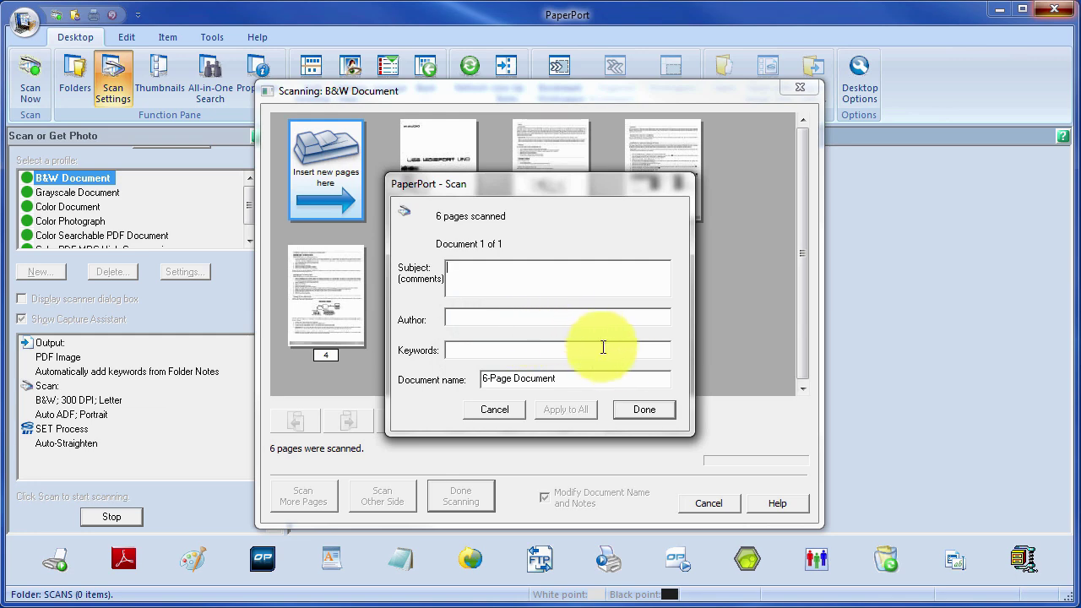
{"action": "left_click", "coordinate": [656, 414]}
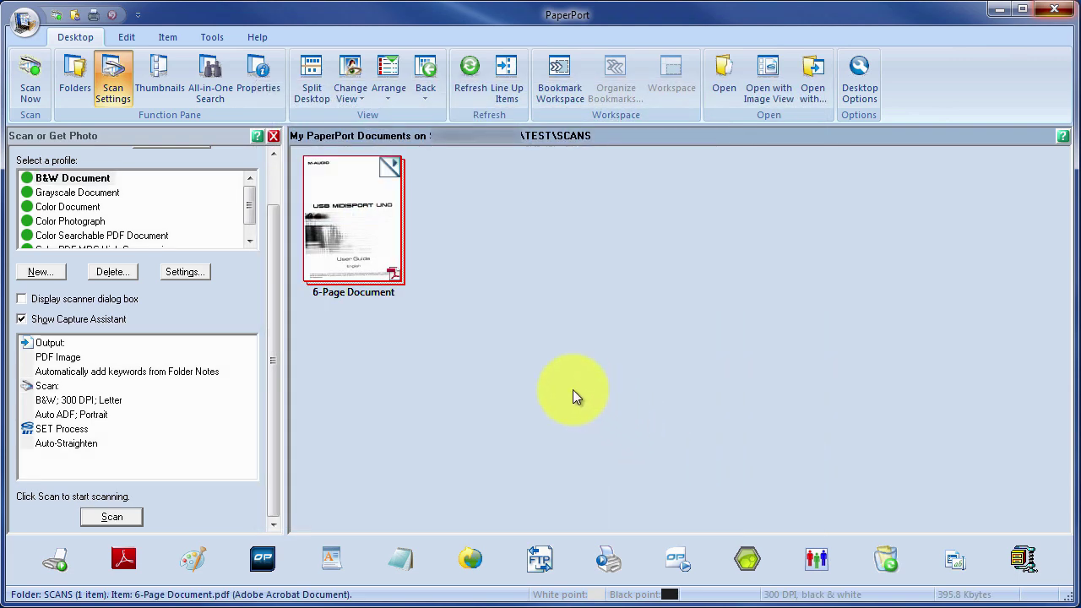
Open 6-Page Document in the PDF viewer, look through its pages to the end, and return to page 1
{"action": "double_click", "coordinate": [352, 257]}
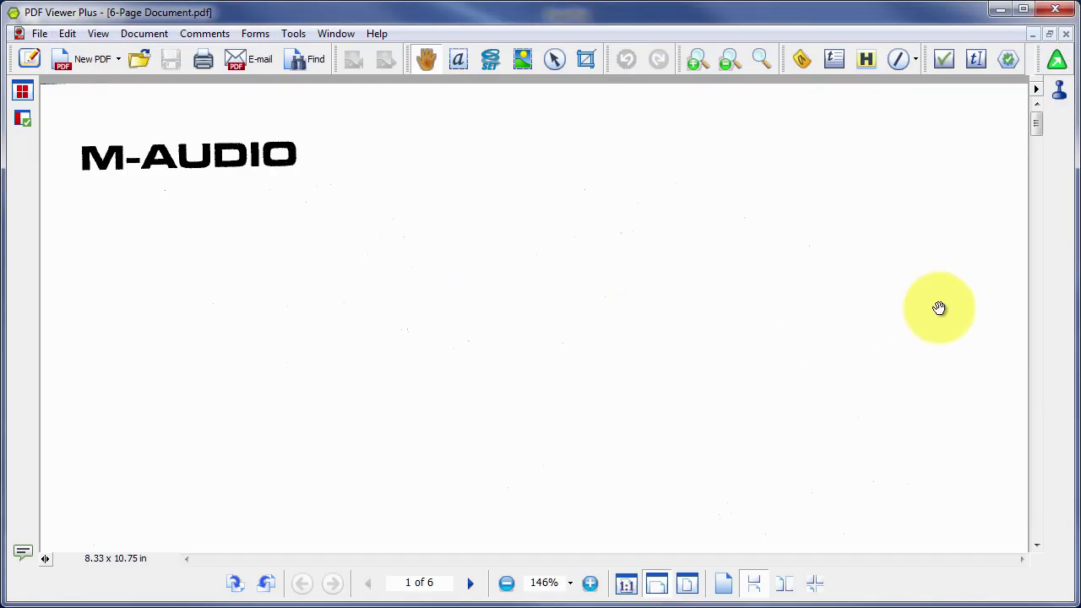
{"action": "left_click", "coordinate": [1036, 251]}
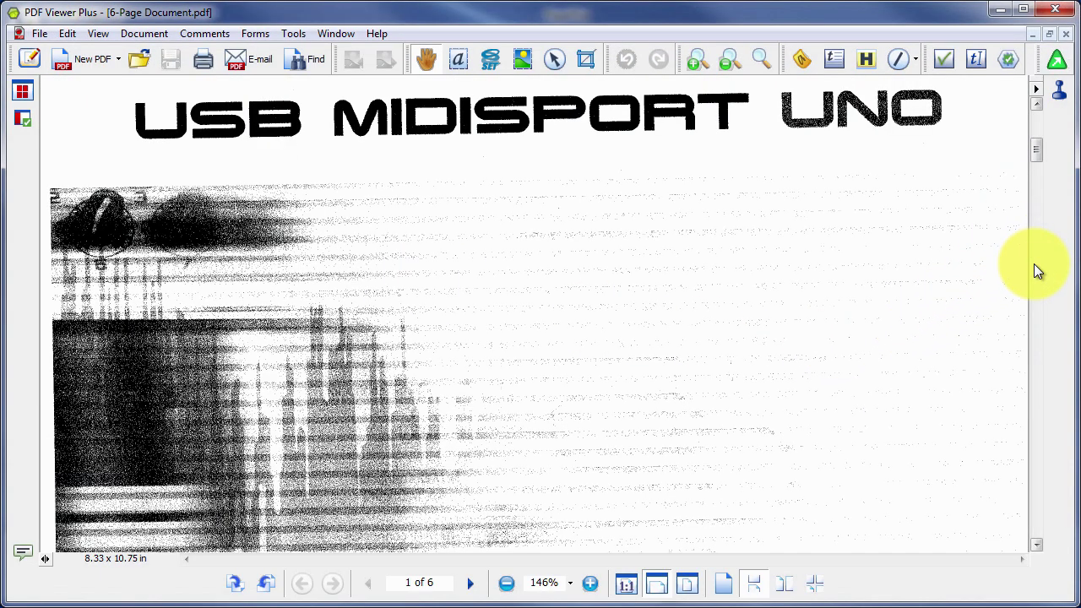
{"action": "left_click", "coordinate": [1034, 266]}
{"action": "left_click", "coordinate": [1033, 272]}
{"action": "left_click", "coordinate": [1033, 308]}
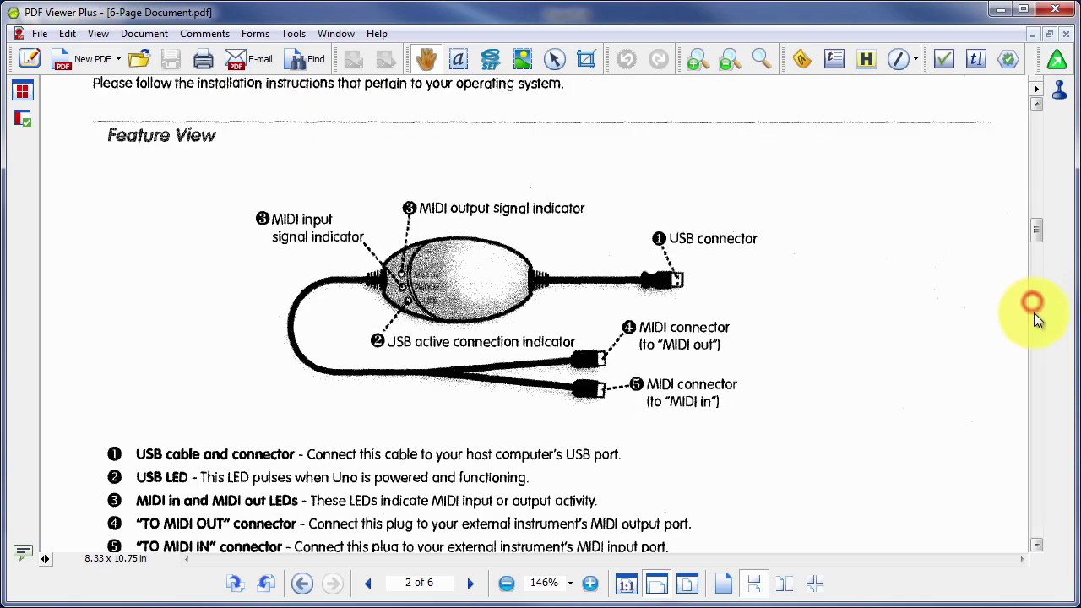
{"action": "left_click", "coordinate": [1035, 314]}
{"action": "left_click", "coordinate": [1037, 341]}
{"action": "left_click", "coordinate": [1037, 360]}
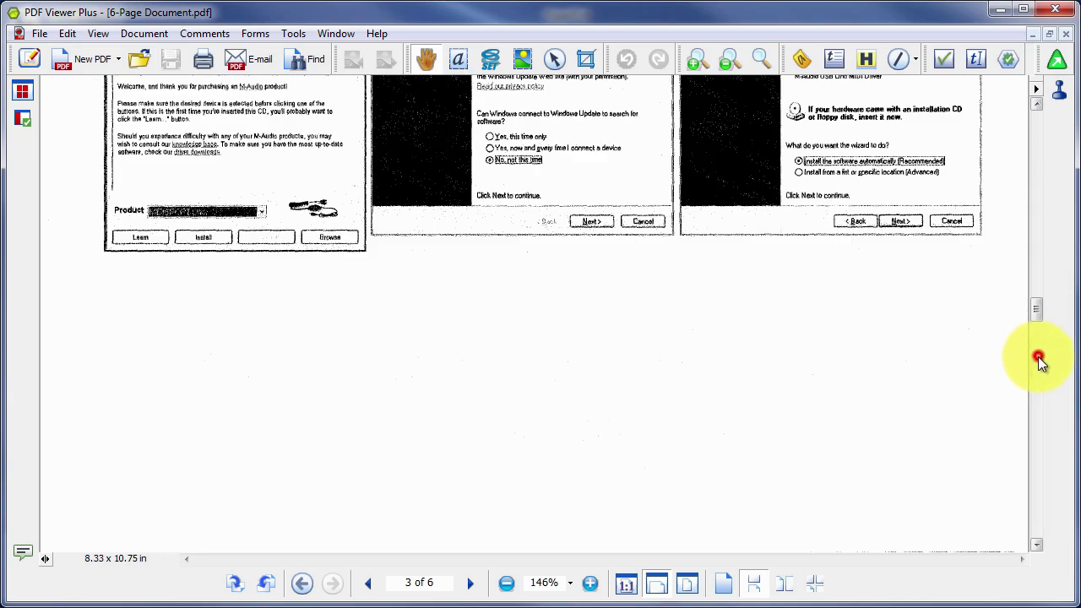
{"action": "left_click", "coordinate": [1036, 381]}
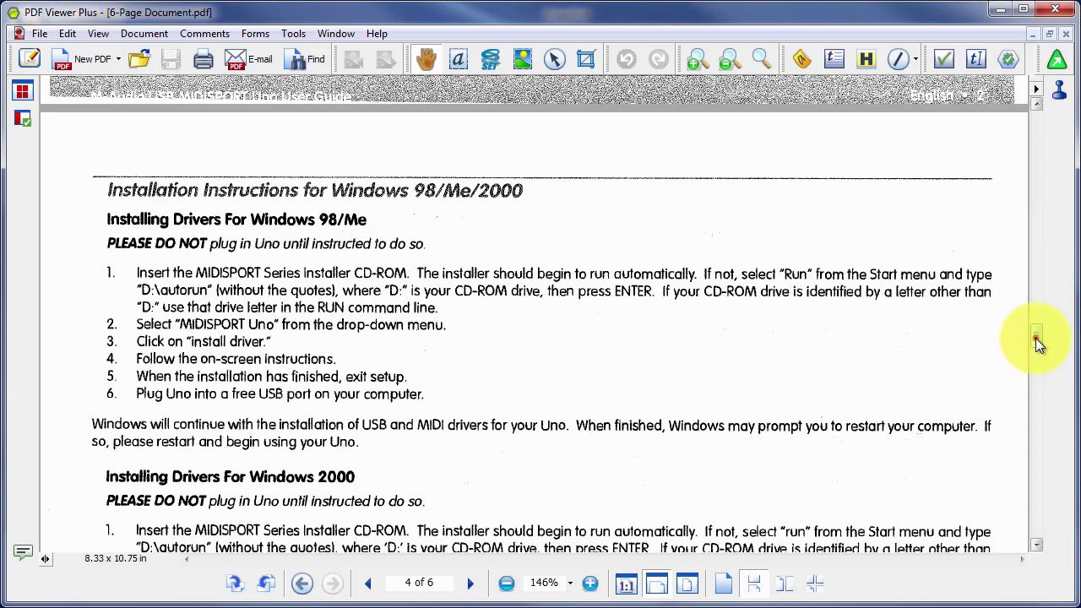
{"action": "left_click", "coordinate": [1037, 370]}
{"action": "left_click_drag", "start_coordinate": [1038, 370], "coordinate": [1041, 517]}
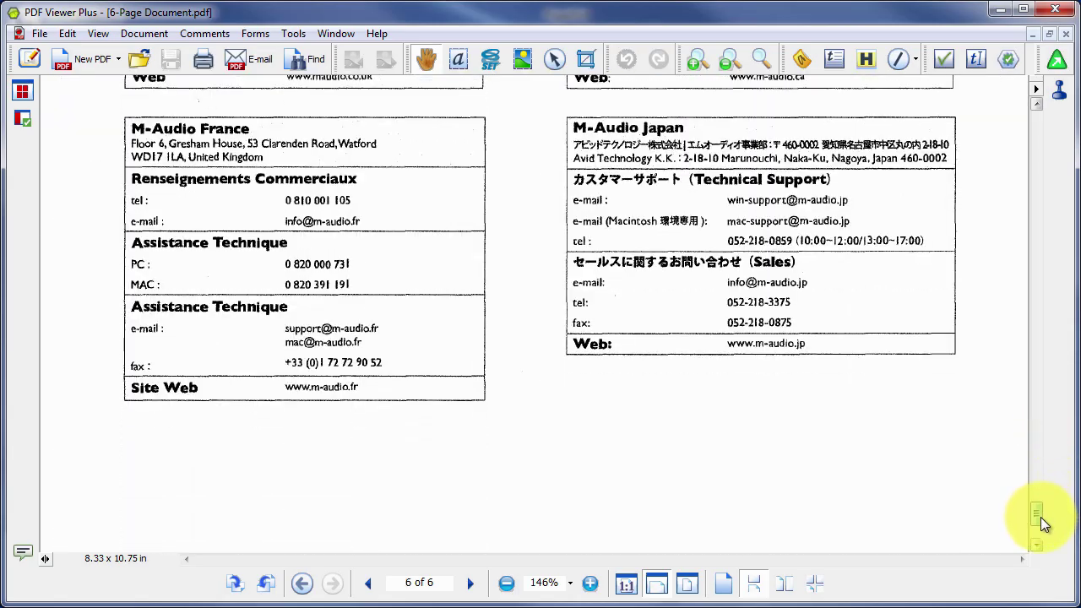
{"action": "left_click_drag", "start_coordinate": [1044, 457], "coordinate": [1030, 126]}
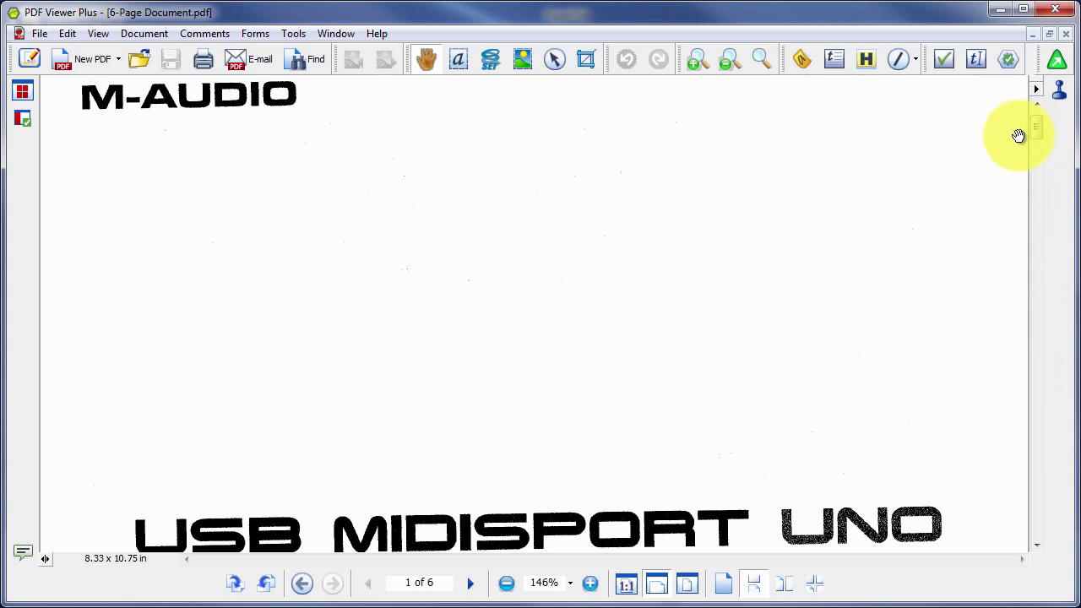
Close the PDF viewer, open 6-Page Document with ImageView and auto-straighten page 1
{"action": "left_click", "coordinate": [1056, 12]}
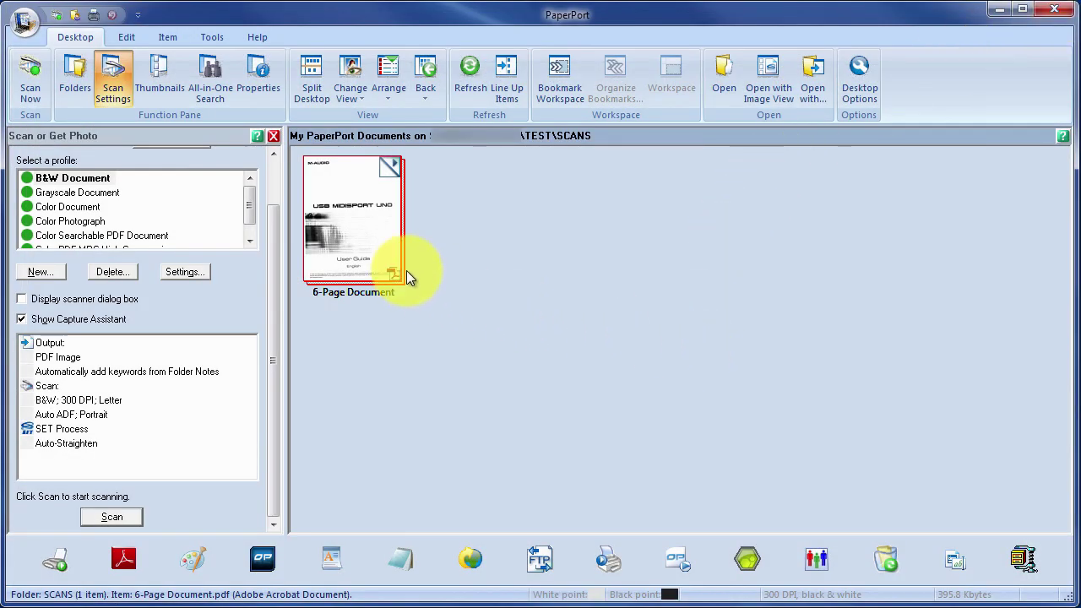
{"action": "right_click", "coordinate": [361, 218]}
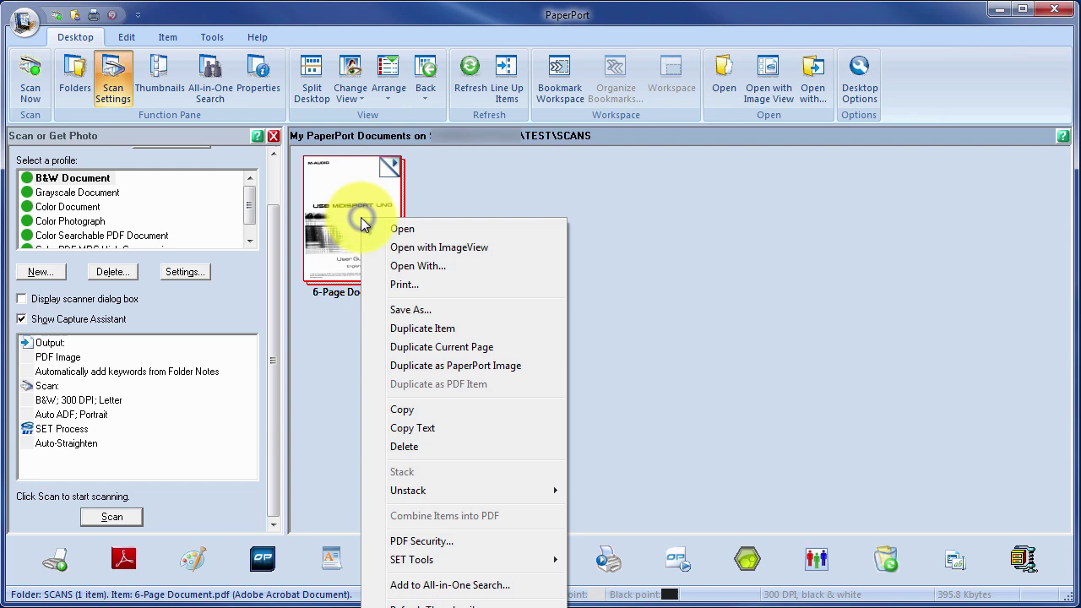
{"action": "left_click", "coordinate": [402, 245]}
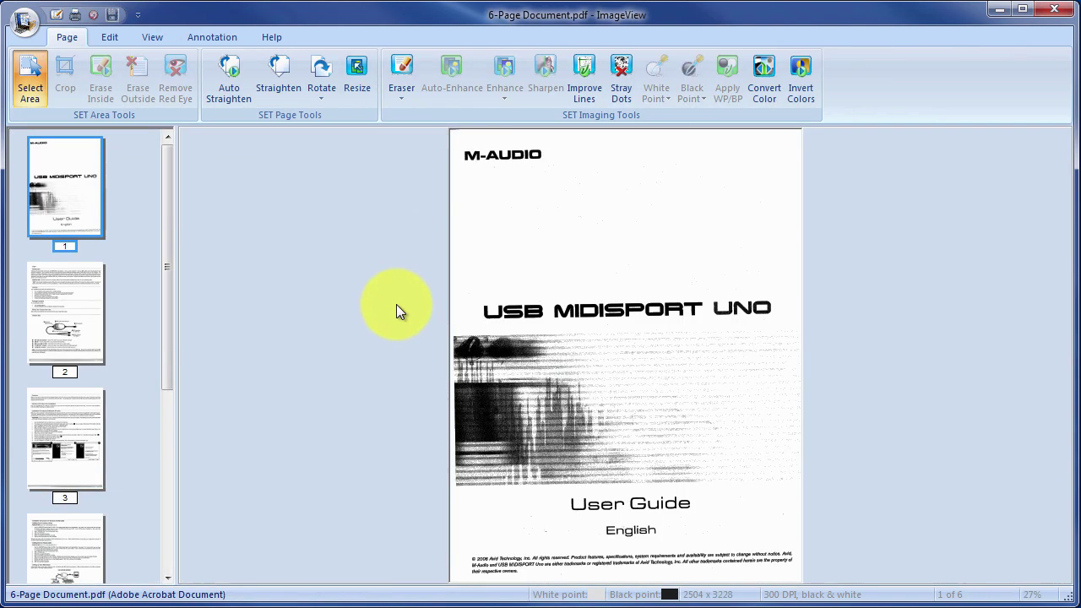
{"action": "left_click", "coordinate": [234, 88]}
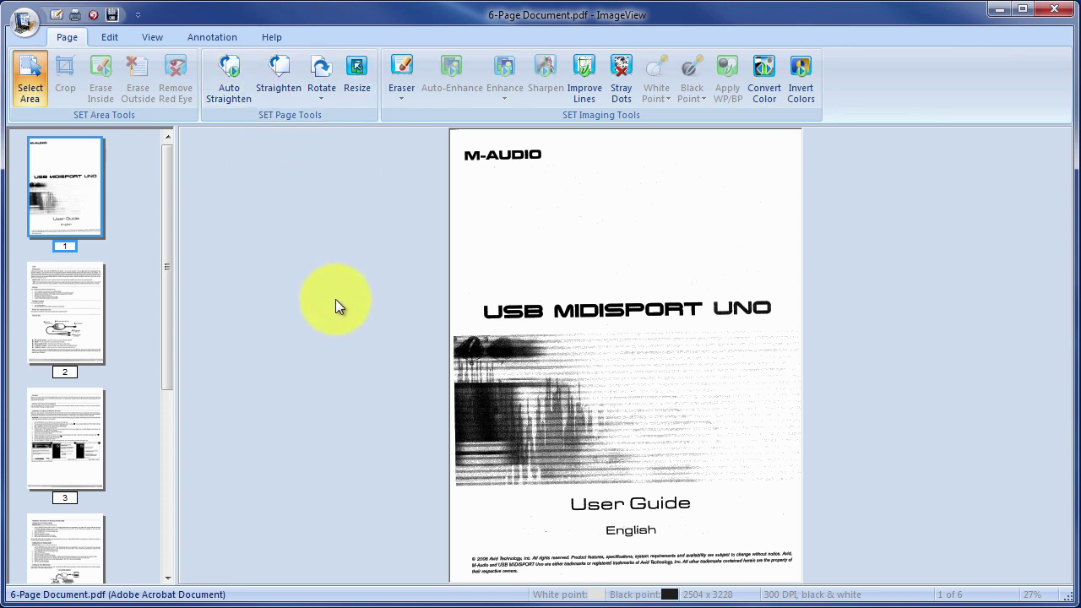
Straighten page 1 manually by drawing a reference line down the left edge of the page
{"action": "left_click", "coordinate": [282, 76]}
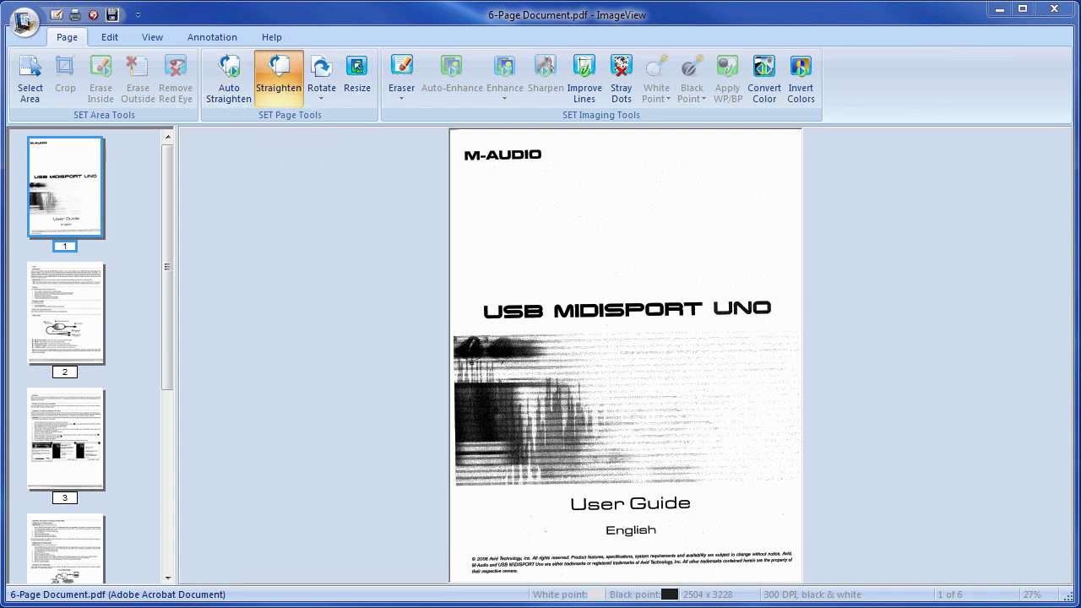
{"action": "left_click_drag", "start_coordinate": [176, 187], "coordinate": [195, 199]}
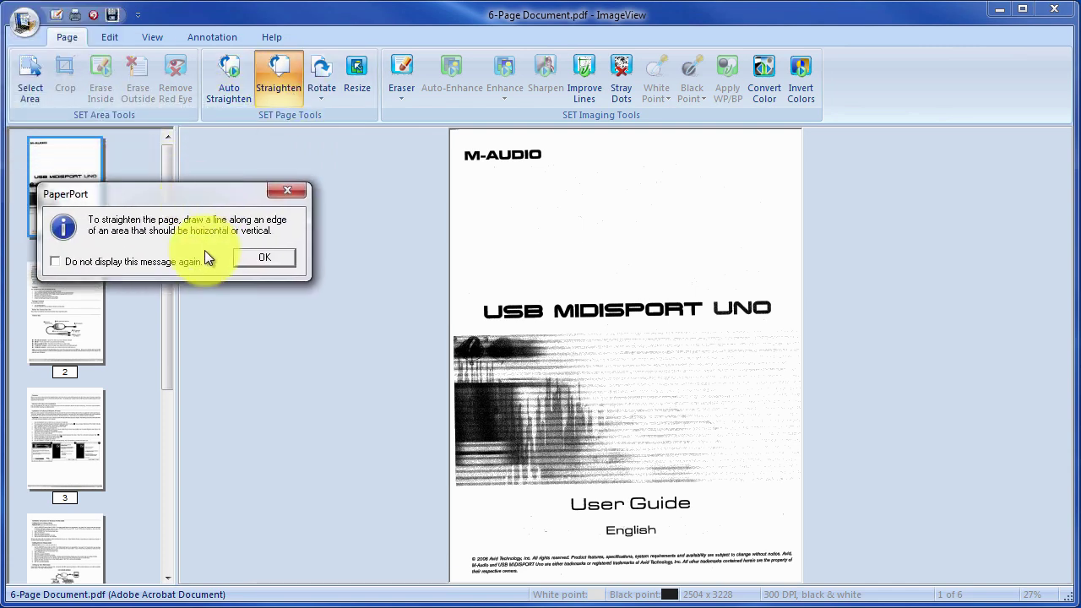
{"action": "left_click", "coordinate": [266, 259]}
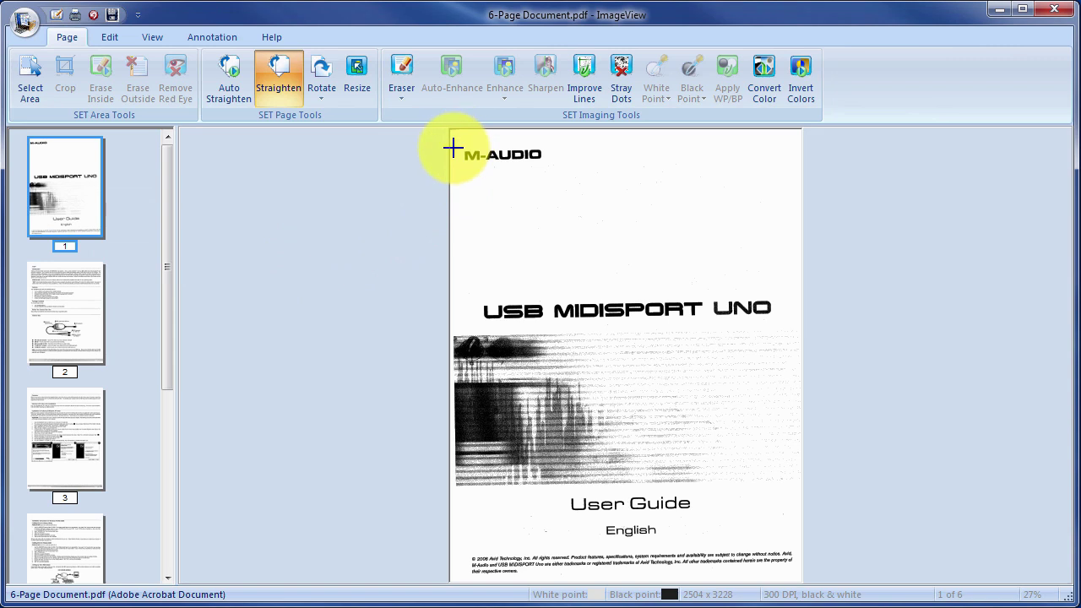
{"action": "left_click", "coordinate": [454, 203]}
{"action": "left_click_drag", "start_coordinate": [453, 202], "coordinate": [458, 565]}
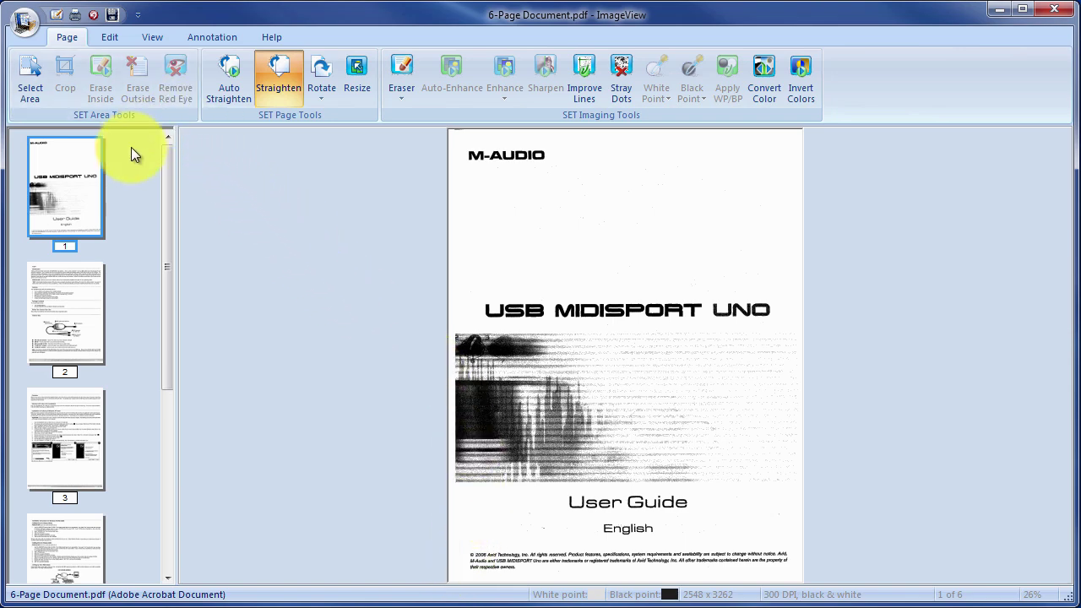
Try to straighten page 4 with a reference line down its left text margin, and undo that straightening
{"action": "left_click", "coordinate": [67, 325]}
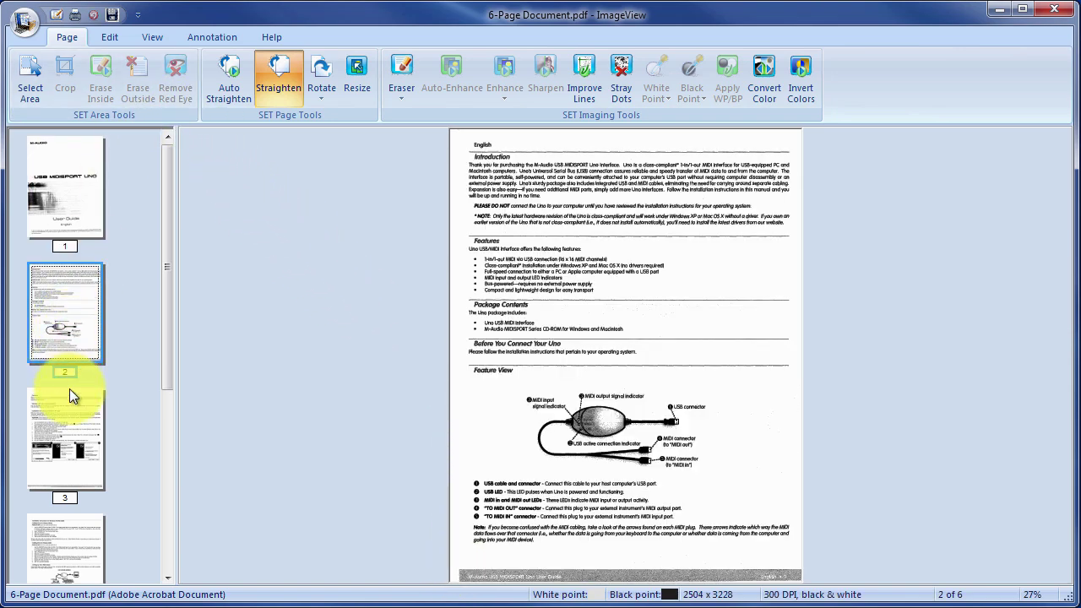
{"action": "left_click", "coordinate": [66, 435]}
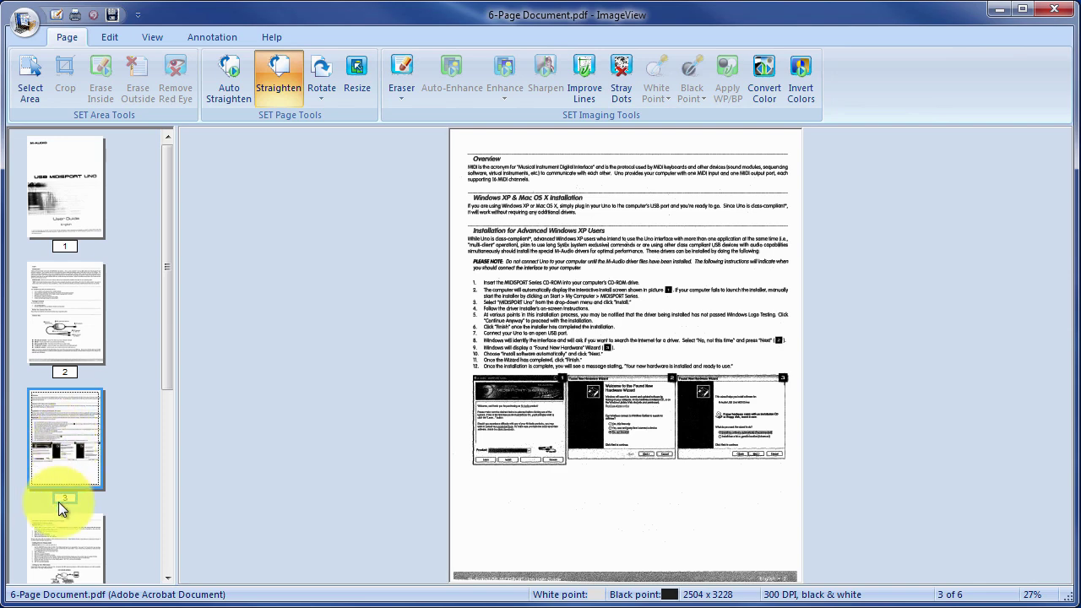
{"action": "left_click", "coordinate": [69, 530]}
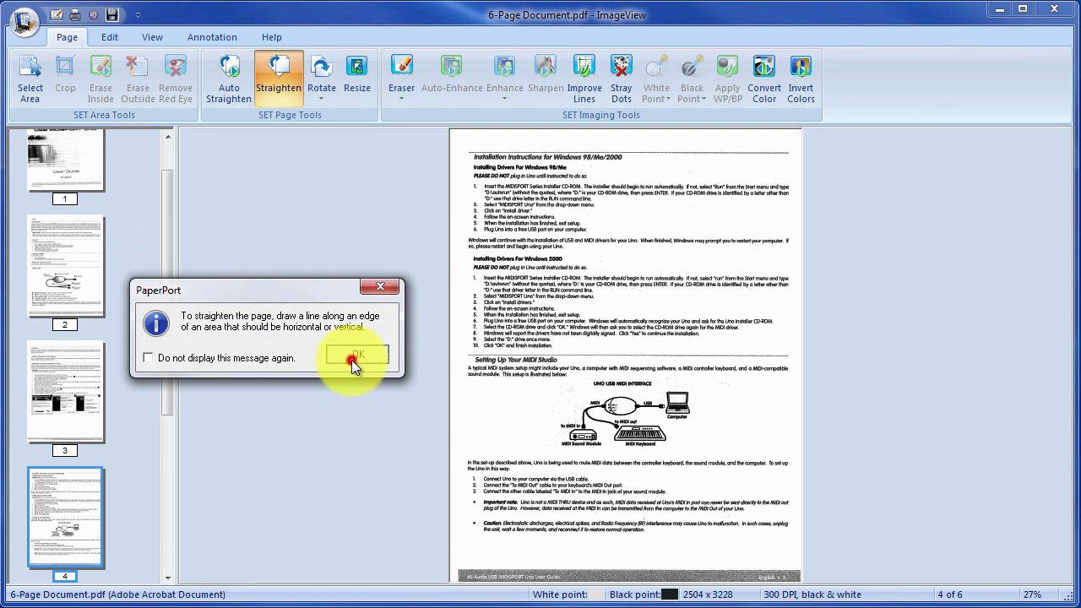
{"action": "left_click", "coordinate": [352, 359]}
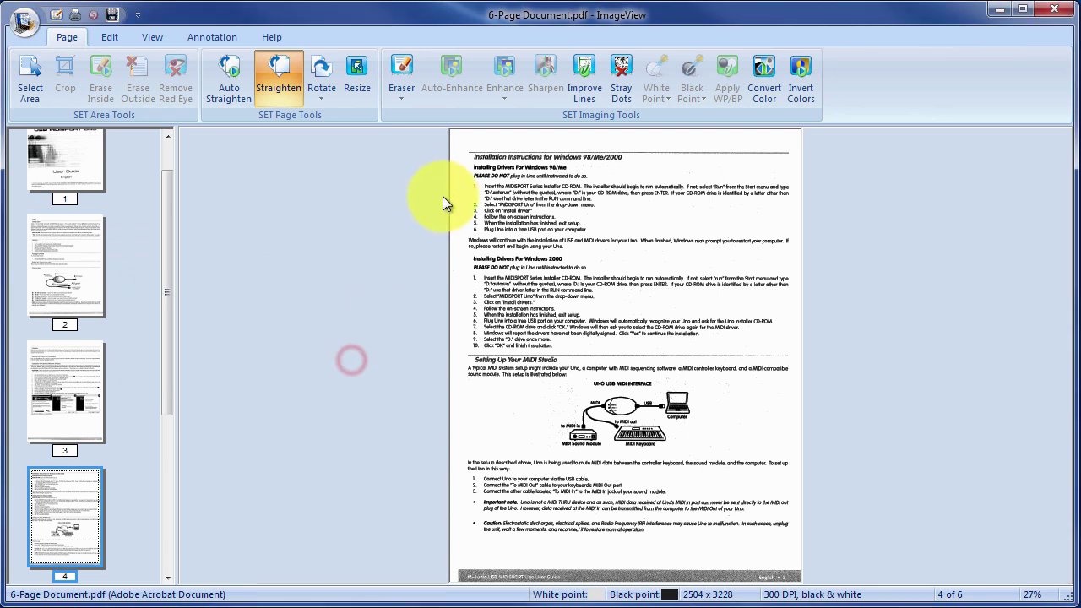
{"action": "left_click", "coordinate": [231, 75]}
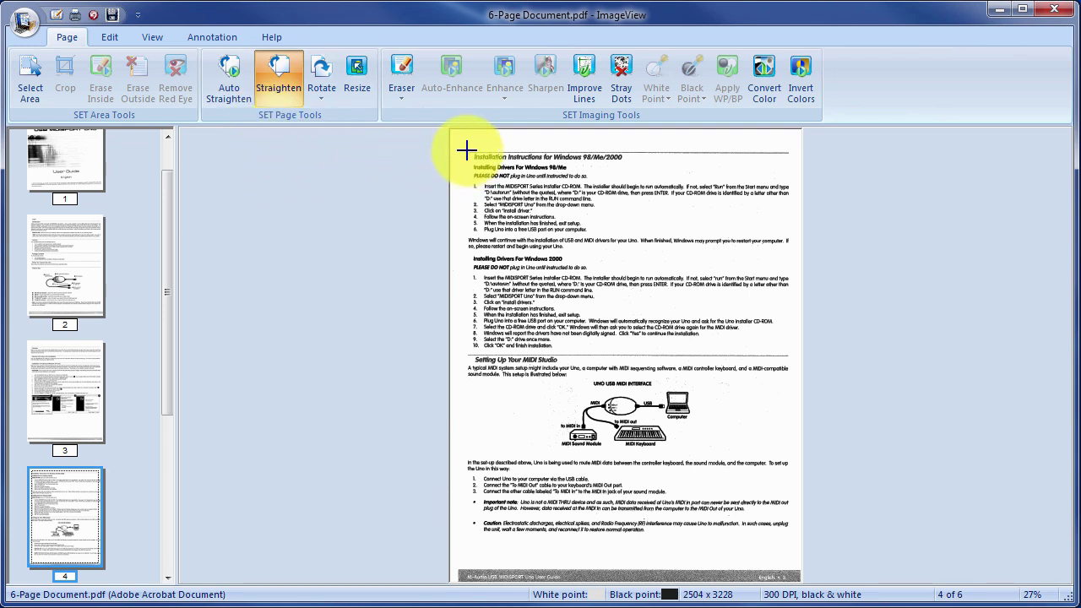
{"action": "left_click_drag", "start_coordinate": [469, 151], "coordinate": [470, 535]}
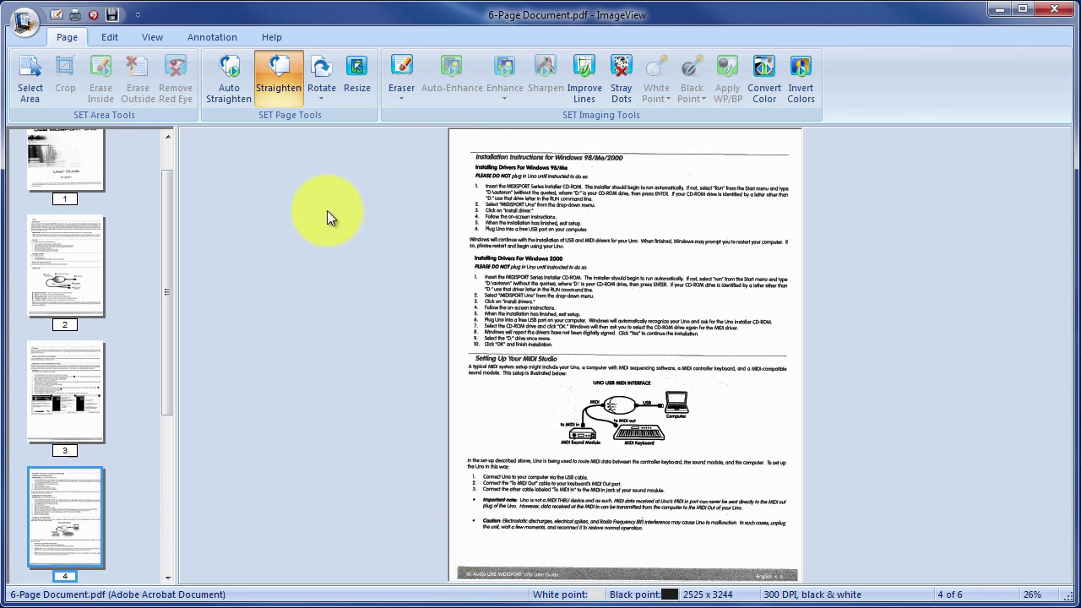
{"action": "left_click", "coordinate": [100, 38]}
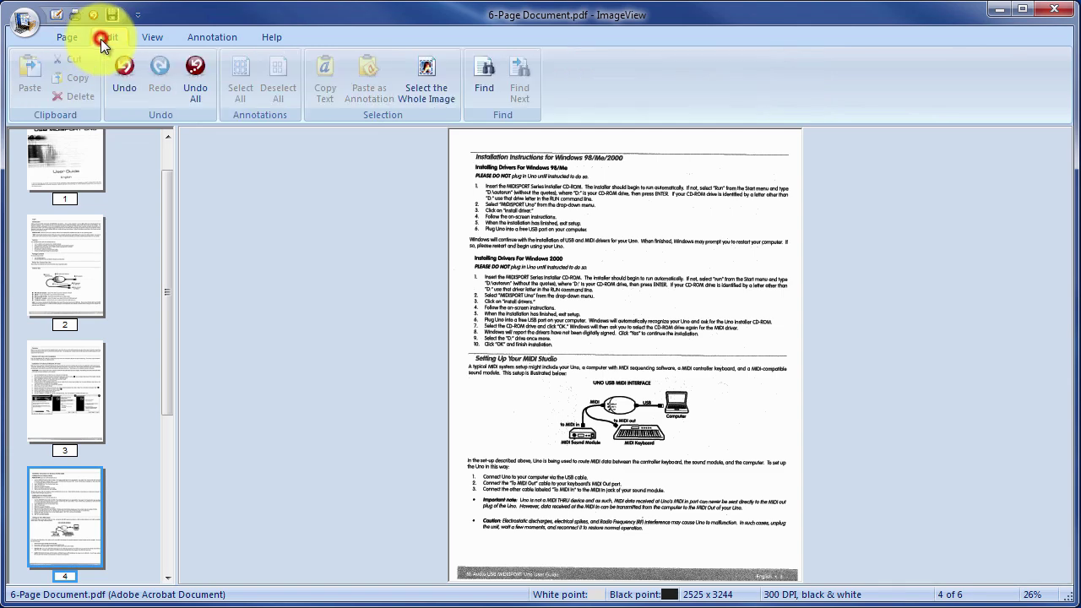
{"action": "left_click", "coordinate": [123, 69]}
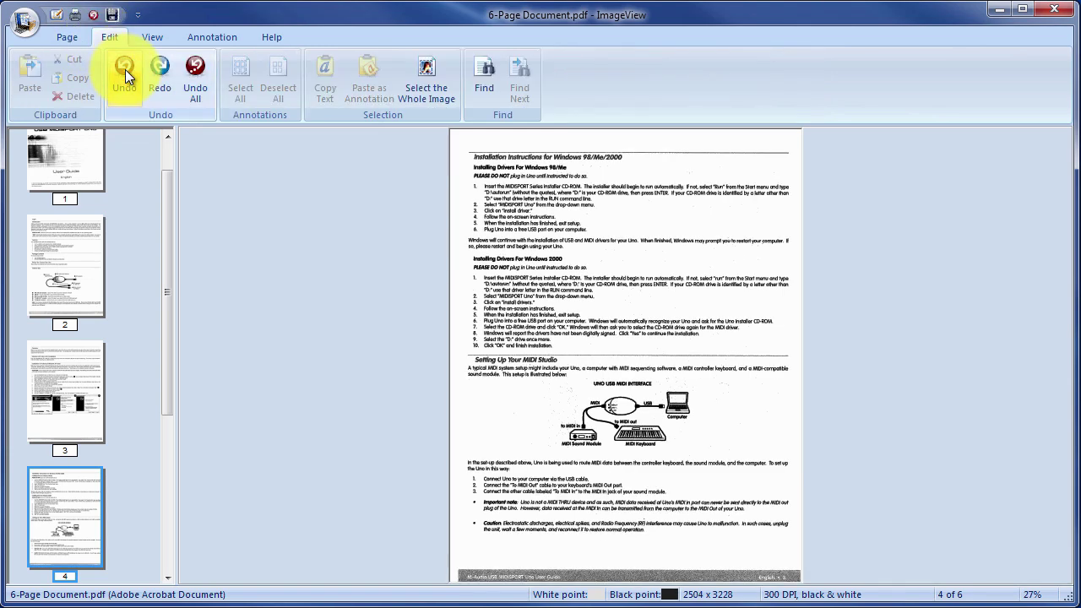
Straighten page 4 with a reference line from the first numbered item down to the Setting Up Your MIDI Studio section, then save and close ImageView
{"action": "left_click", "coordinate": [74, 38]}
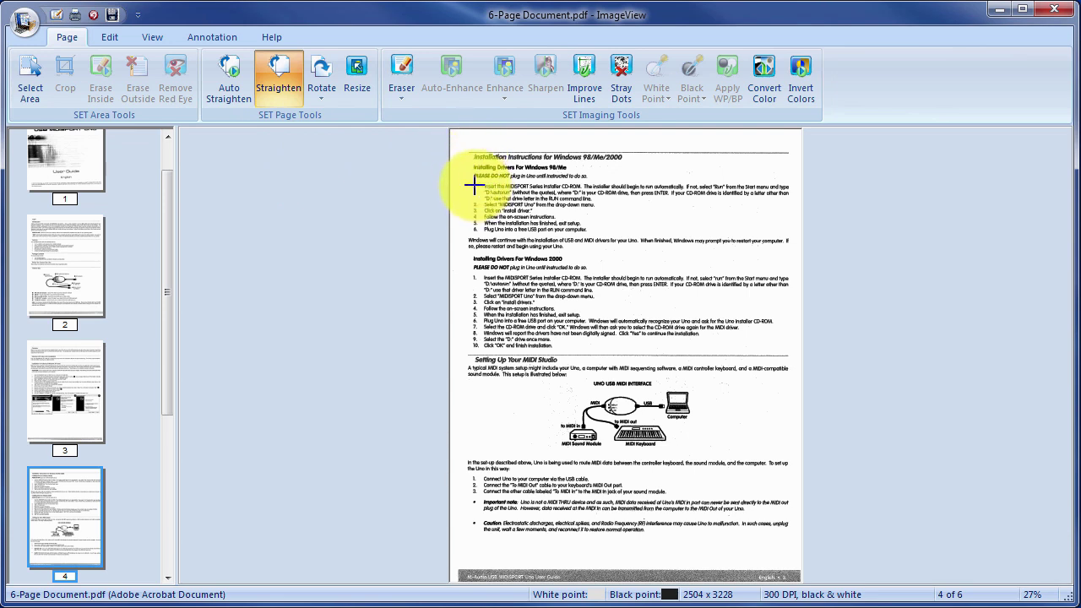
{"action": "left_click_drag", "start_coordinate": [474, 185], "coordinate": [474, 357]}
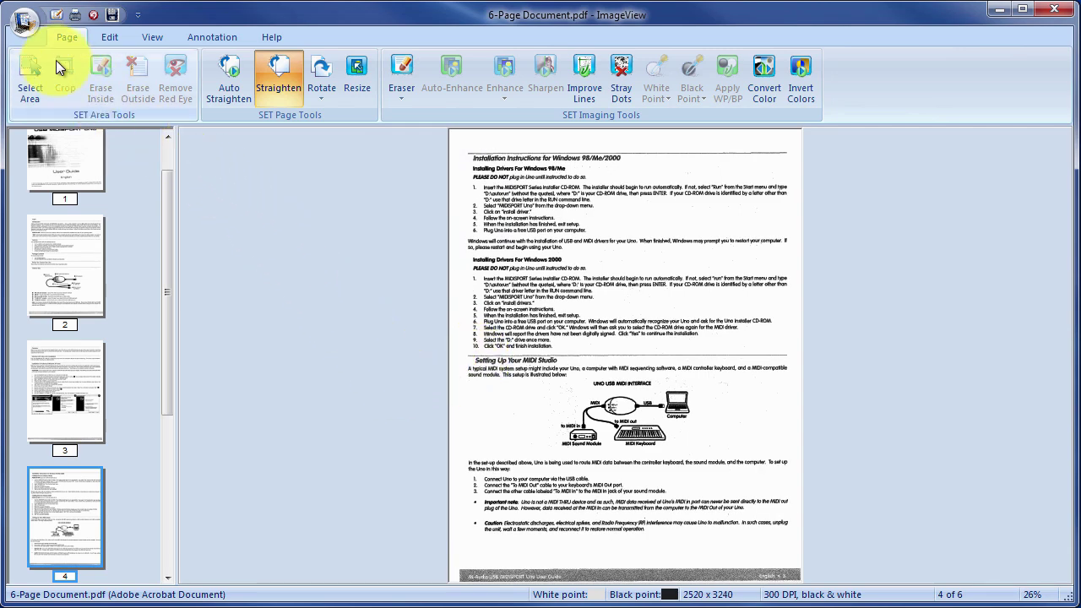
{"action": "left_click", "coordinate": [109, 20]}
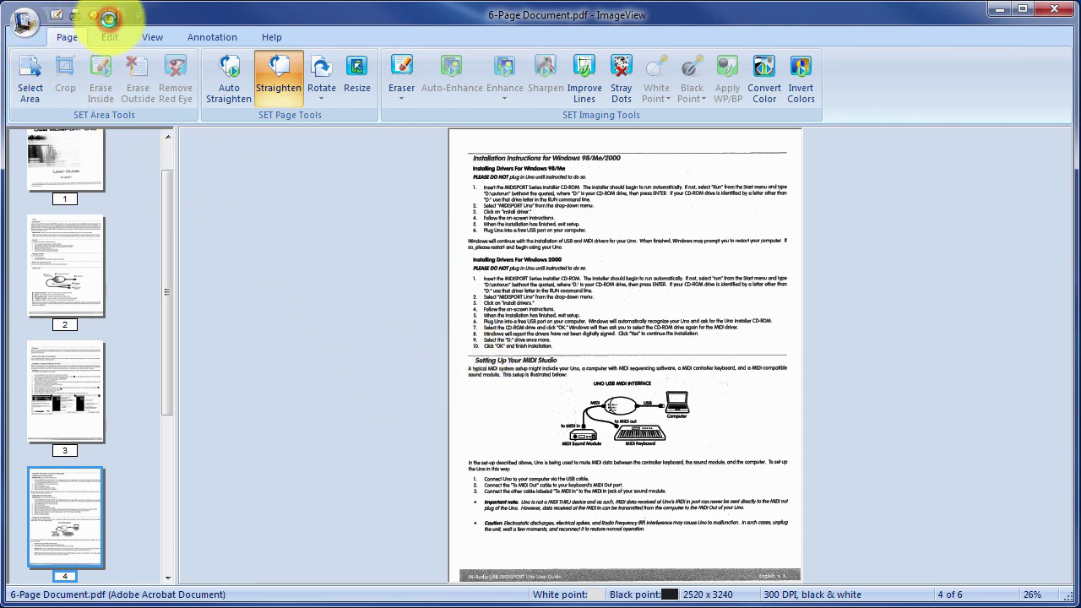
{"action": "left_click", "coordinate": [1055, 17]}
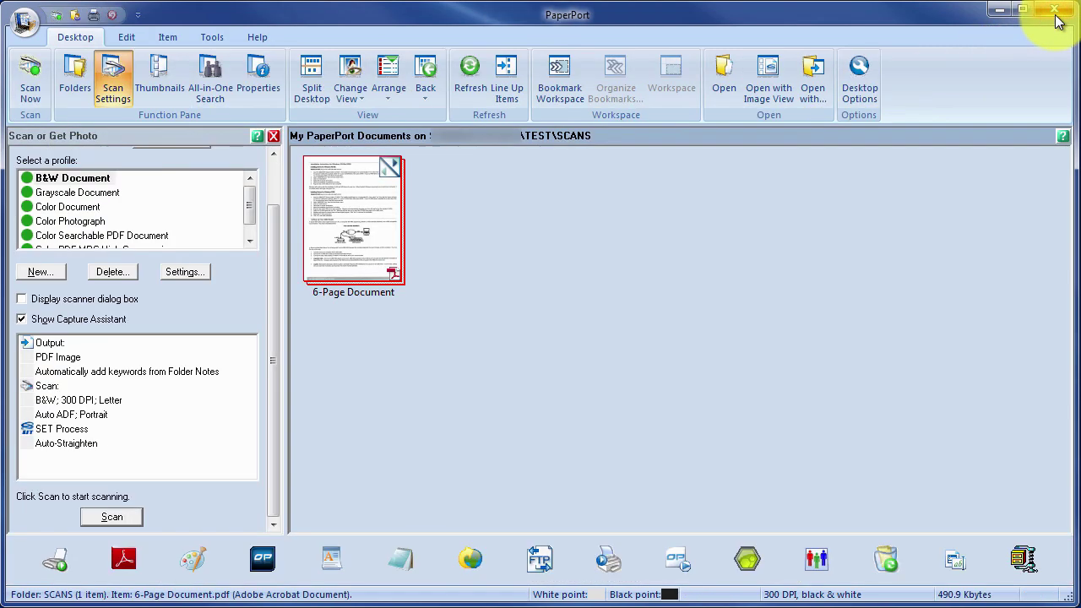
Open 6-Page Document in the PDF viewer, check its pages through page 6, and close the viewer
{"action": "double_click", "coordinate": [371, 243]}
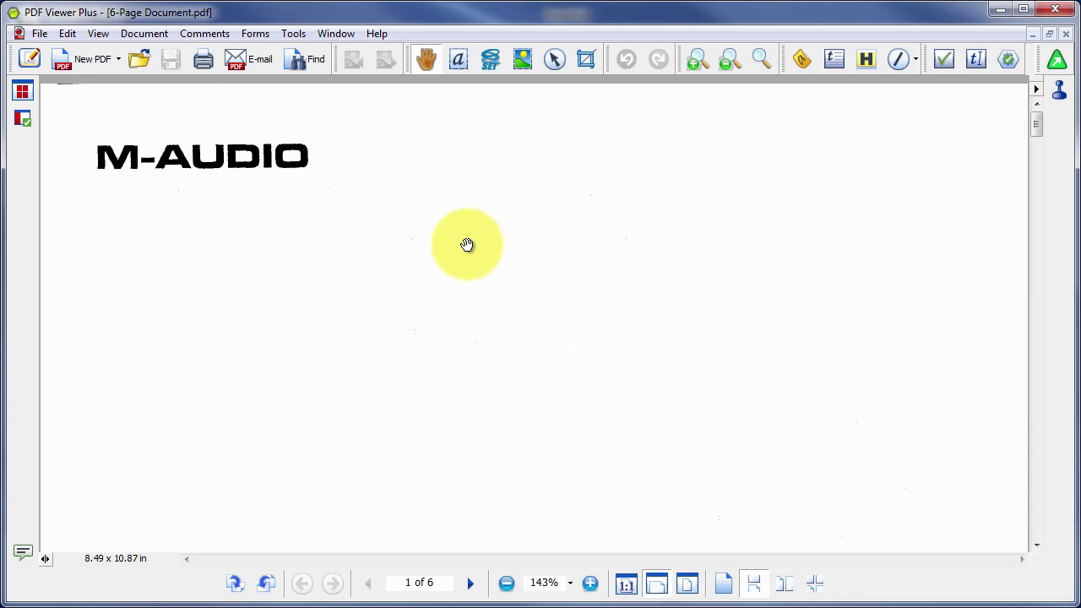
{"action": "left_click", "coordinate": [1036, 320]}
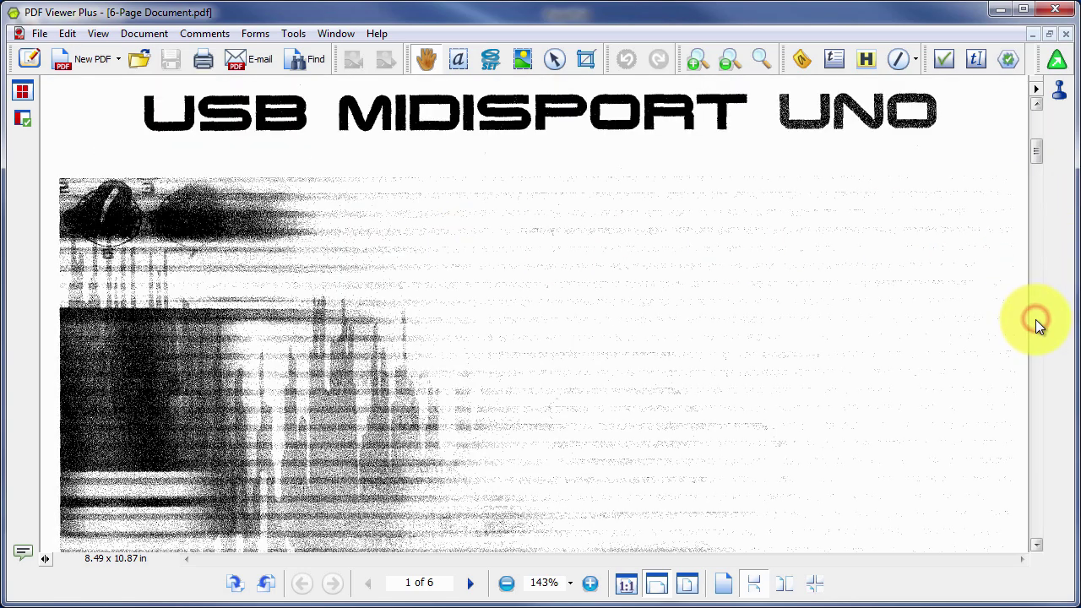
{"action": "left_click", "coordinate": [1036, 319]}
{"action": "left_click", "coordinate": [1035, 322]}
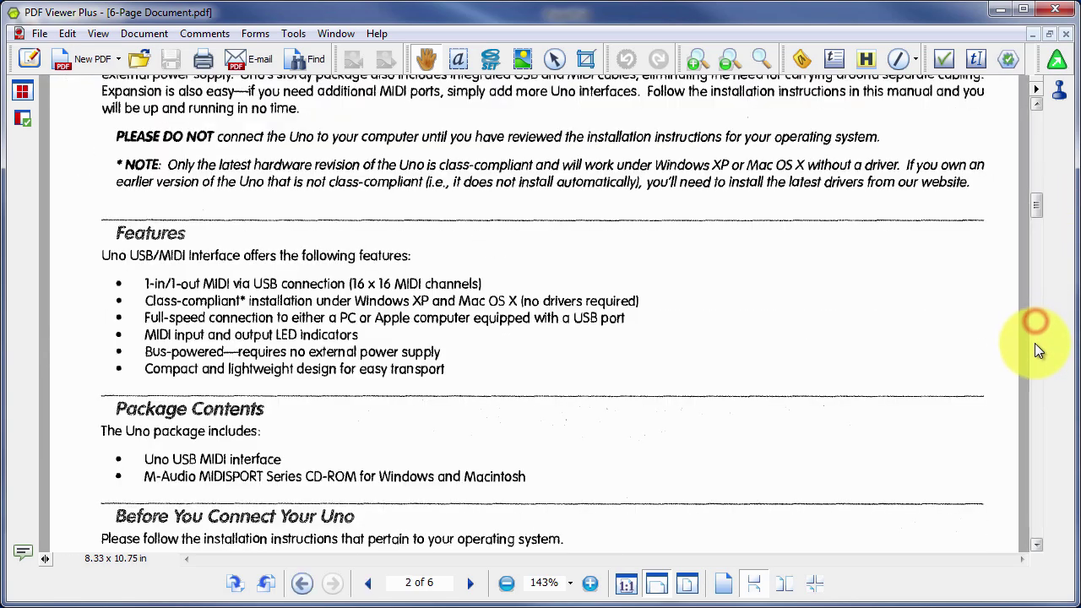
{"action": "left_click", "coordinate": [1032, 208]}
{"action": "left_click_drag", "start_coordinate": [1033, 209], "coordinate": [1038, 507]}
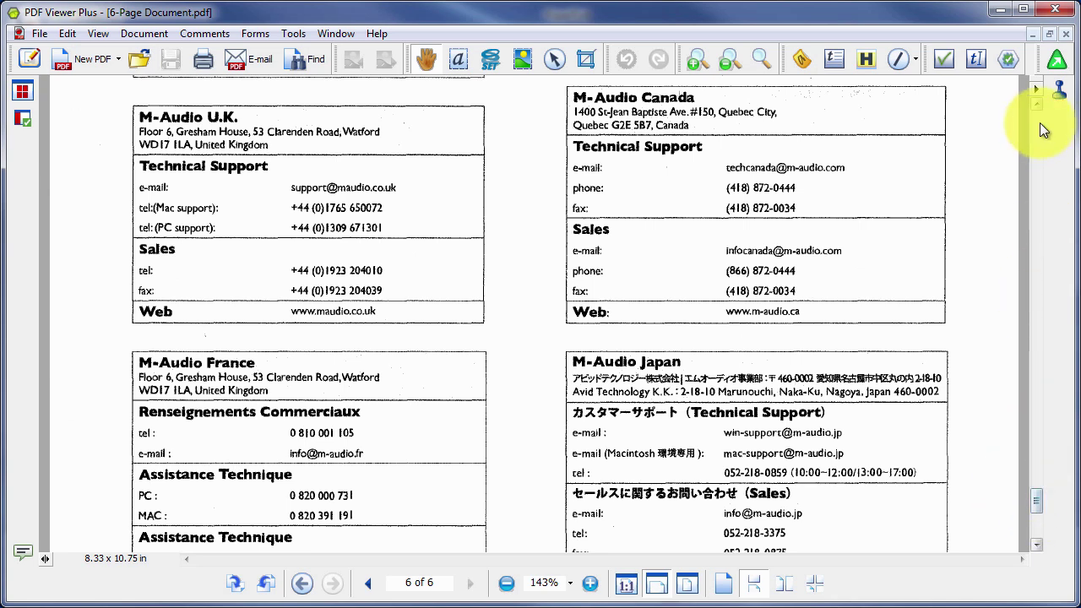
{"action": "left_click", "coordinate": [1053, 9]}
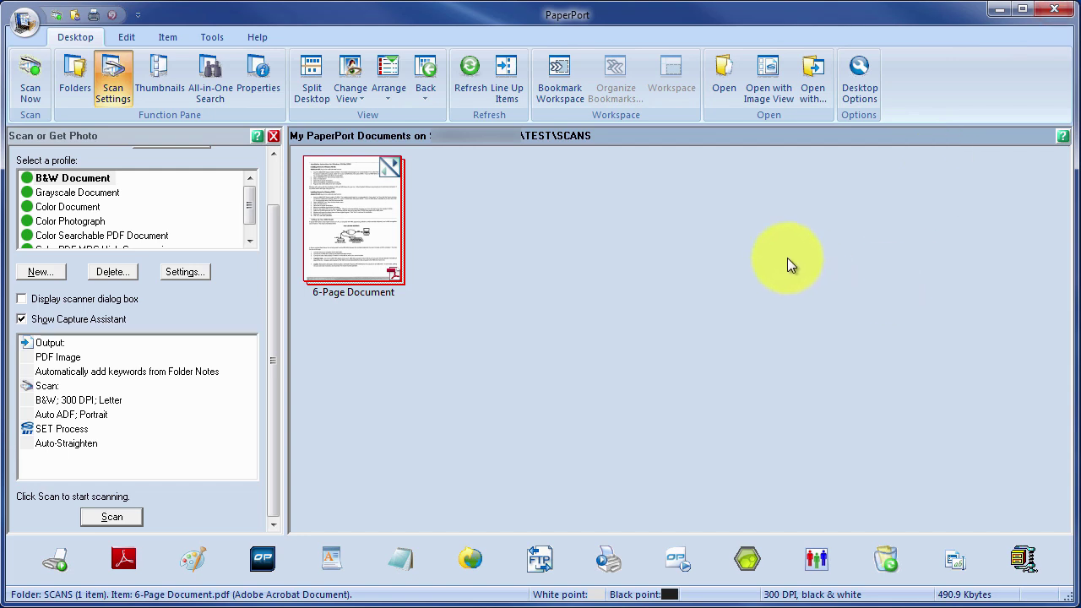
Show the page thumbnails of 6-Page Document, preview pages 4, 1 and 3, and return to the folder list
{"action": "left_click", "coordinate": [169, 78]}
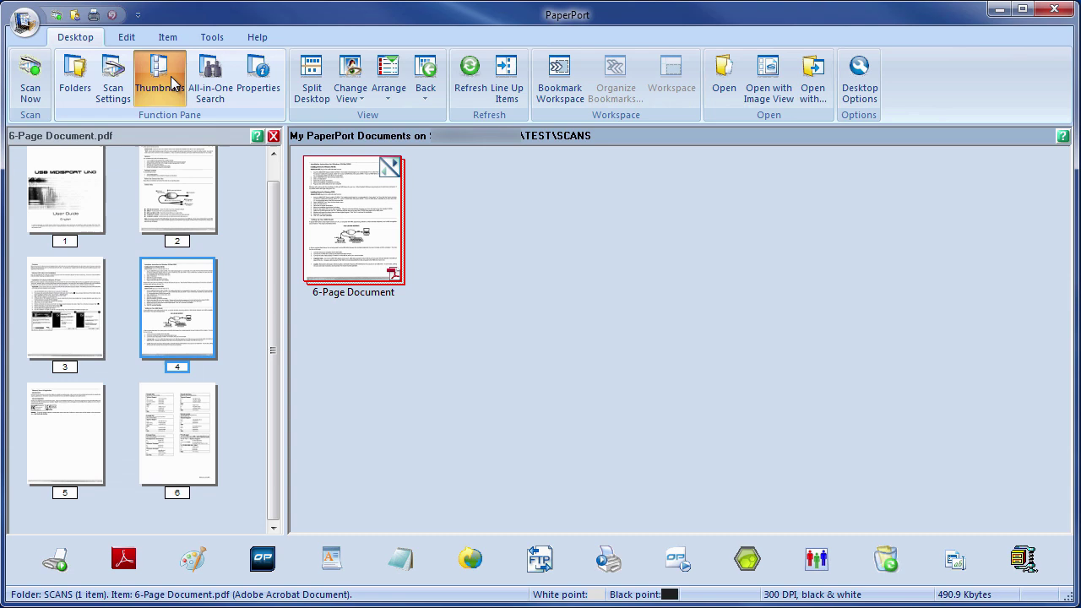
{"action": "left_click", "coordinate": [175, 236]}
{"action": "left_click", "coordinate": [175, 355]}
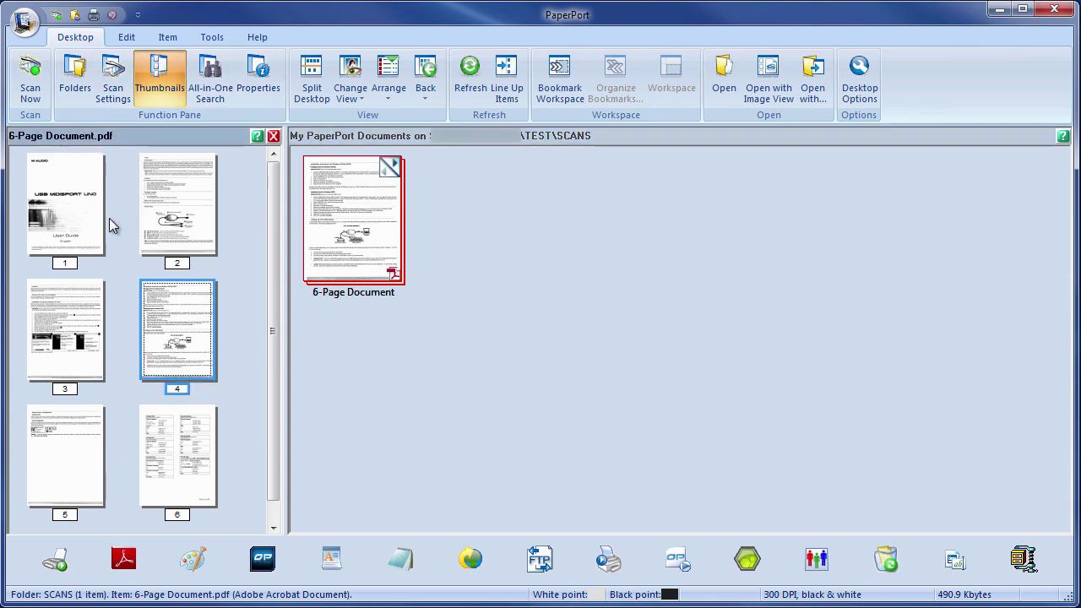
{"action": "left_click", "coordinate": [87, 221]}
{"action": "left_click", "coordinate": [80, 306]}
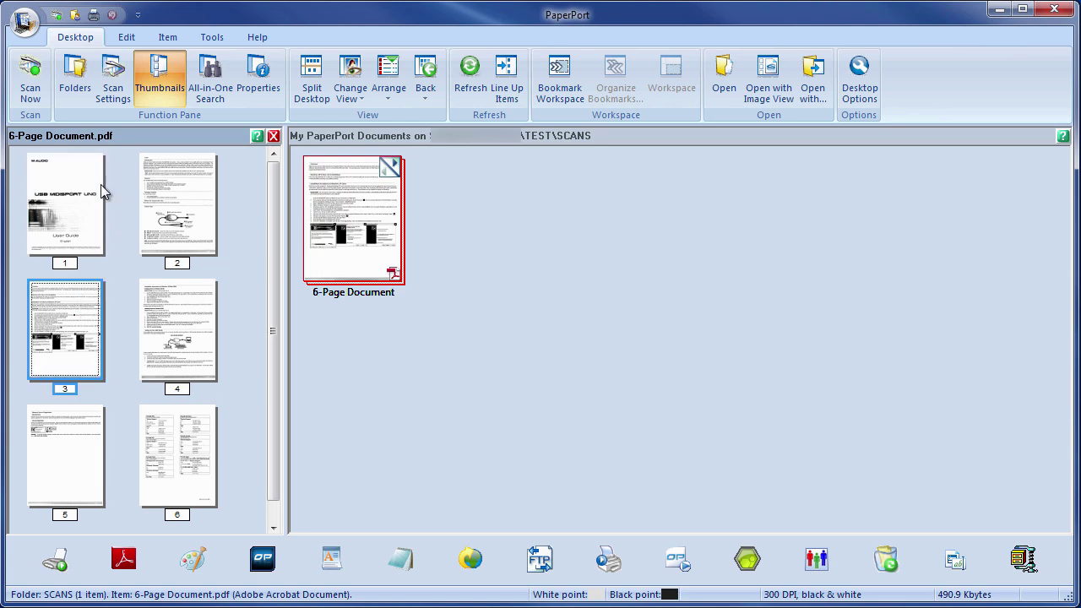
{"action": "left_click", "coordinate": [85, 77]}
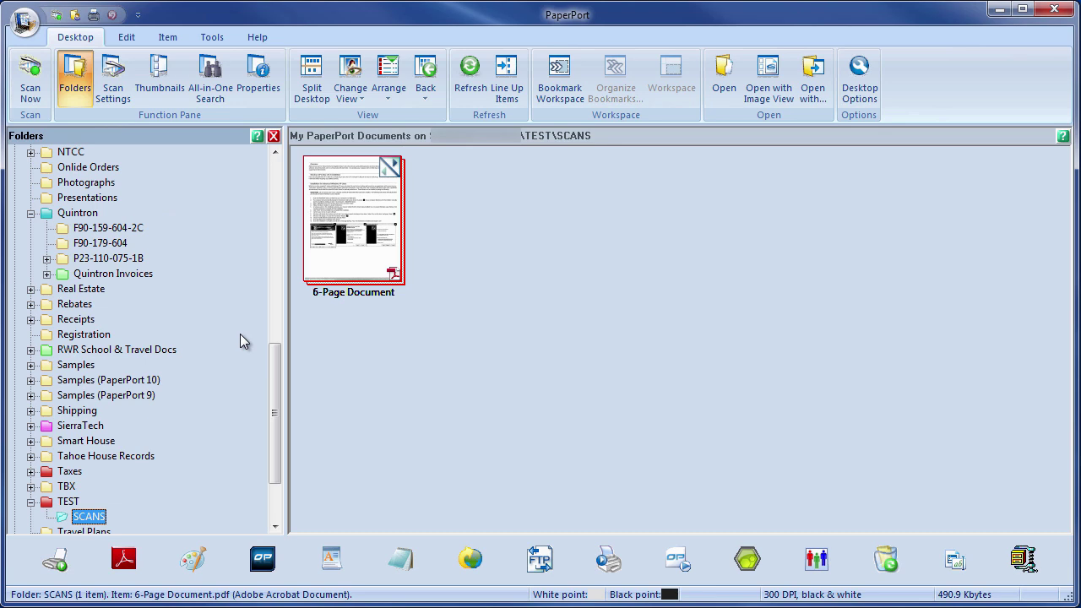
Scan a page with the B&W Document profile, then discard it and quit the scan job
{"action": "left_click", "coordinate": [30, 93]}
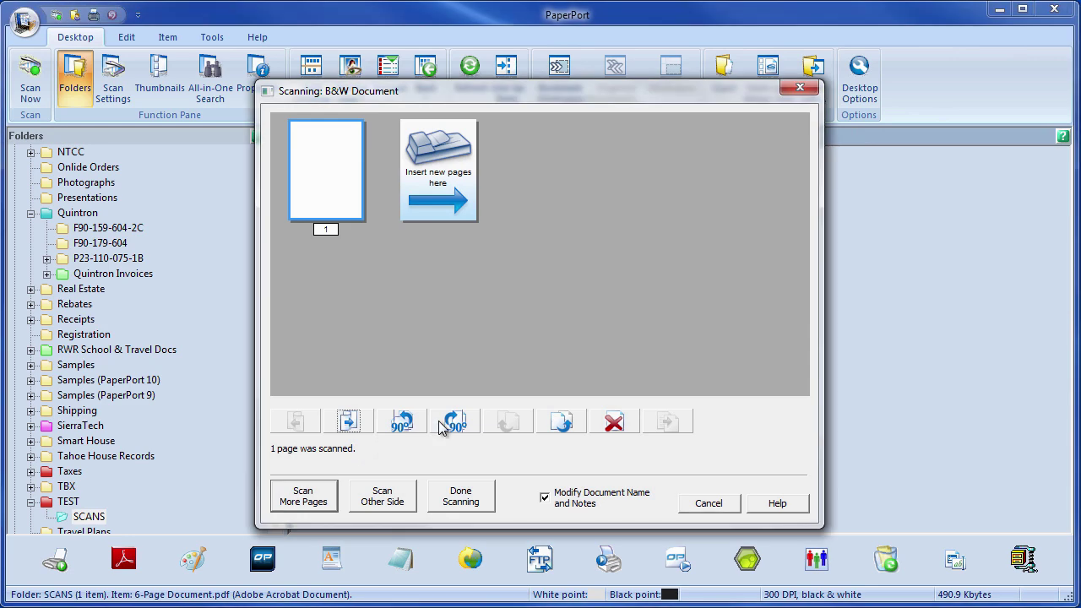
{"action": "left_click", "coordinate": [691, 504]}
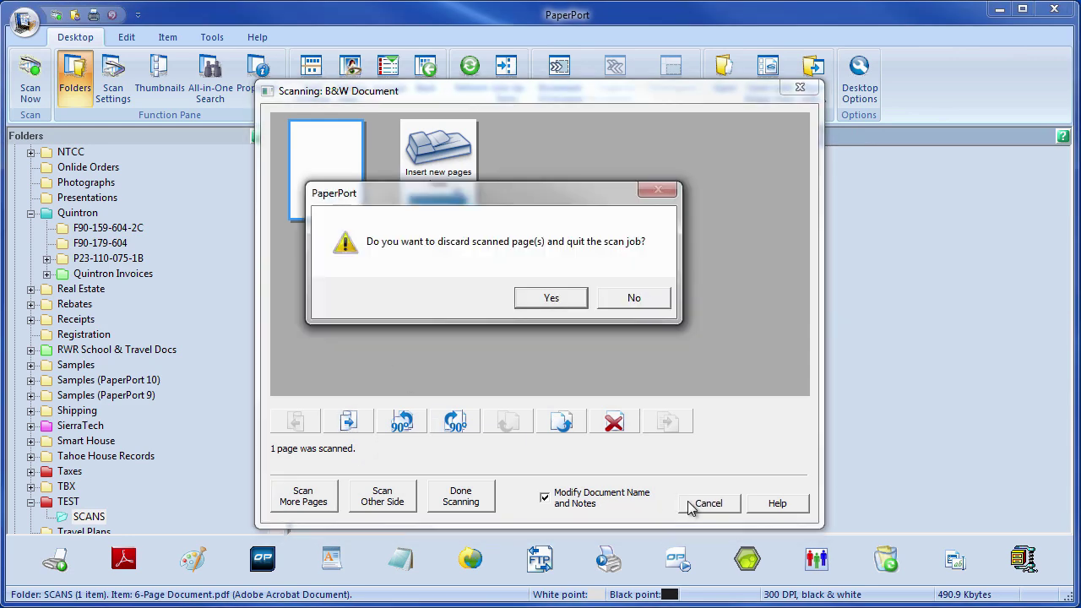
{"action": "left_click", "coordinate": [549, 296]}
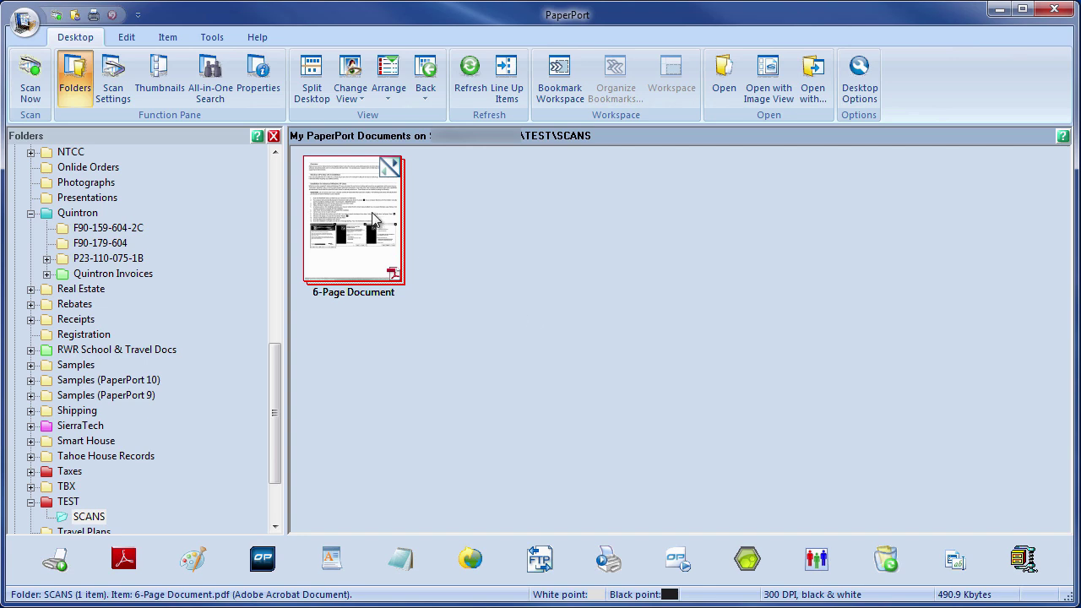
Send 6-Page Document to Adobe Reader, view its first page, and close Adobe Reader
{"action": "left_click_drag", "start_coordinate": [373, 213], "coordinate": [120, 558]}
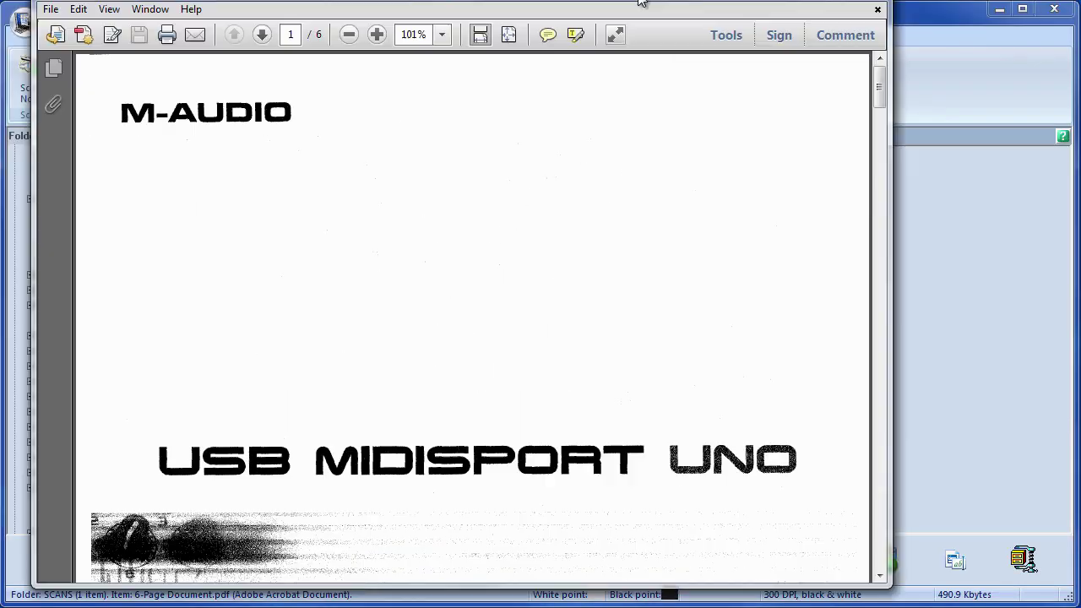
{"action": "left_click_drag", "start_coordinate": [608, 5], "coordinate": [716, 16]}
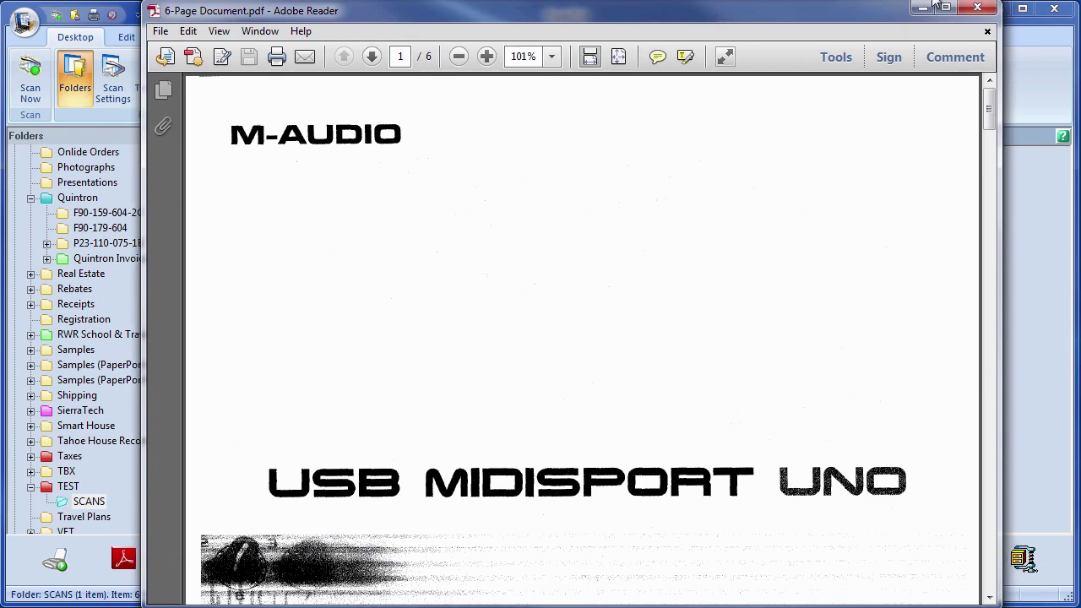
{"action": "left_click", "coordinate": [978, 8]}
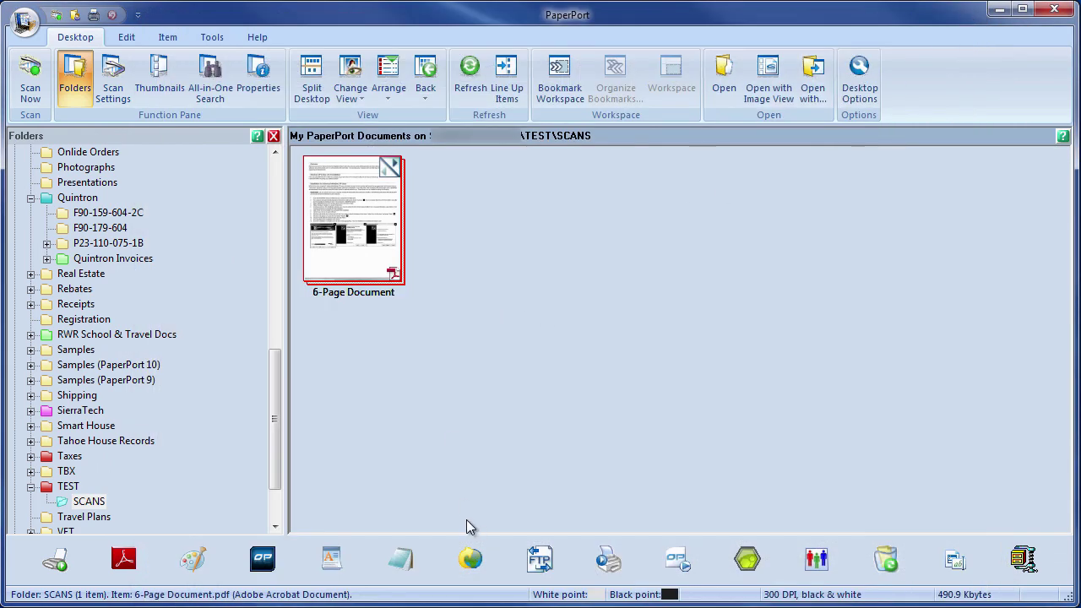